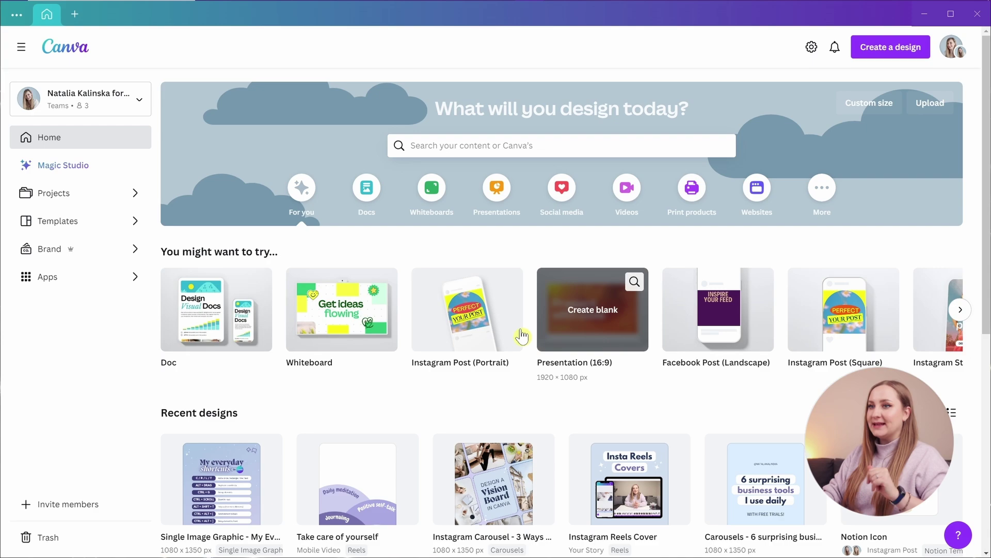
Start a blank 1080 × 1350 px Instagram Post (Portrait) design from Create a design.
click(51, 226)
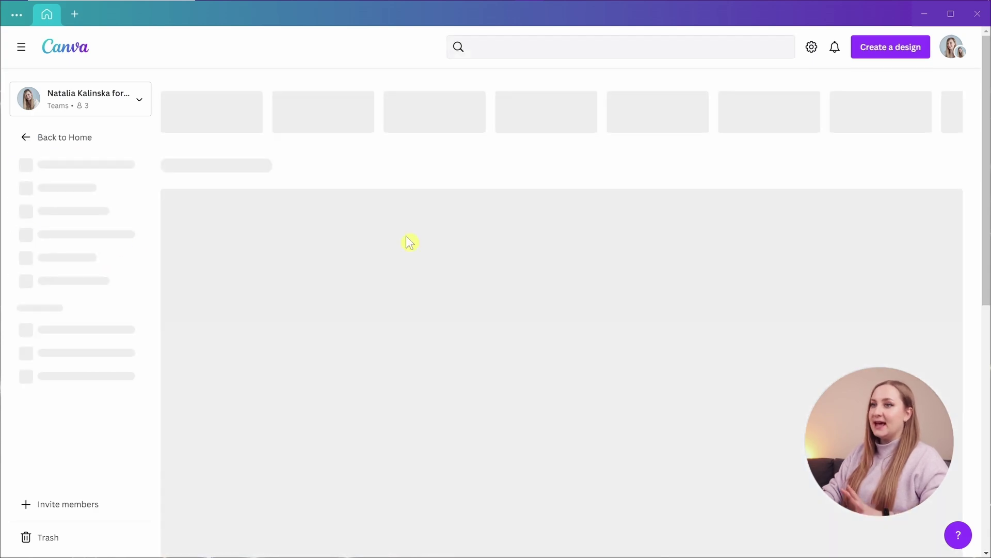
scroll(688, 395, down, 6)
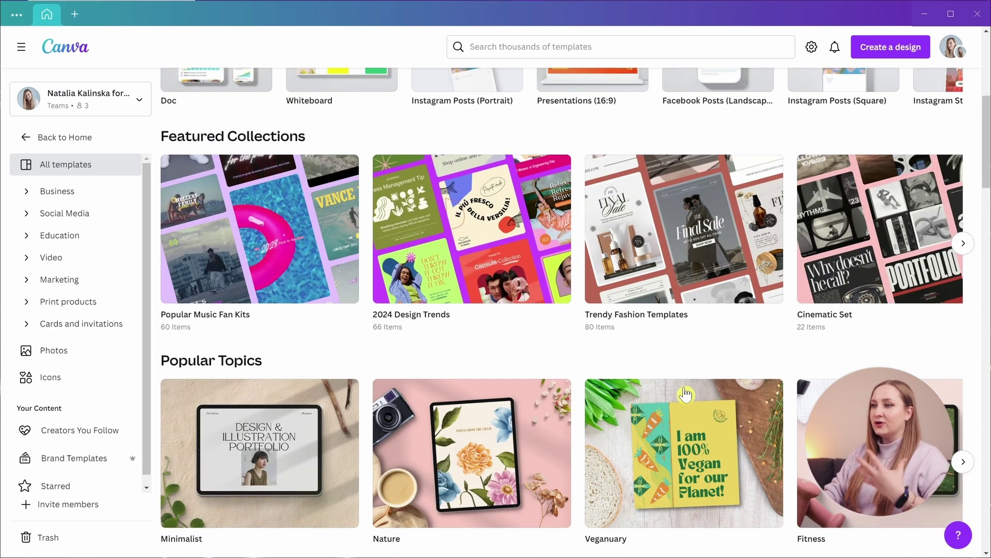
scroll(685, 389, down, 6)
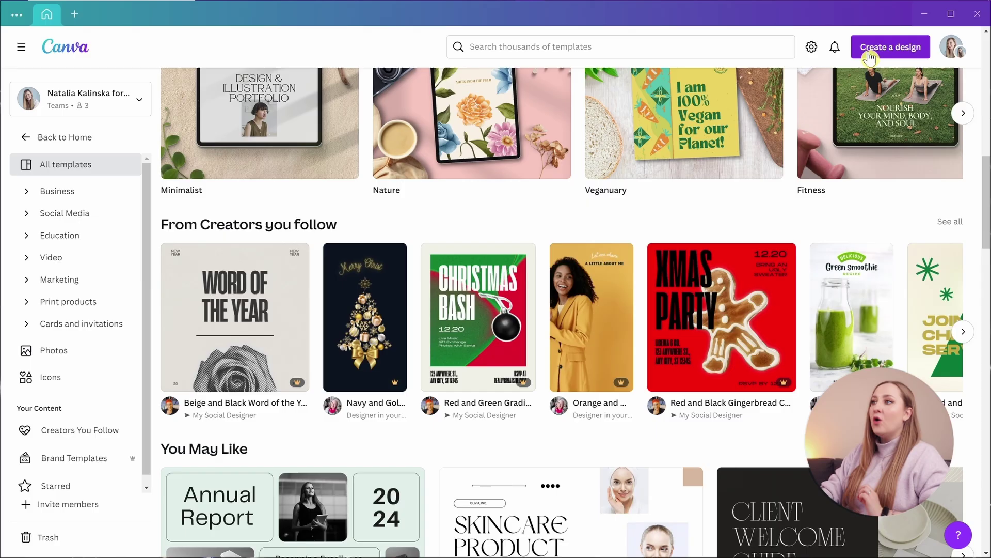
click(870, 56)
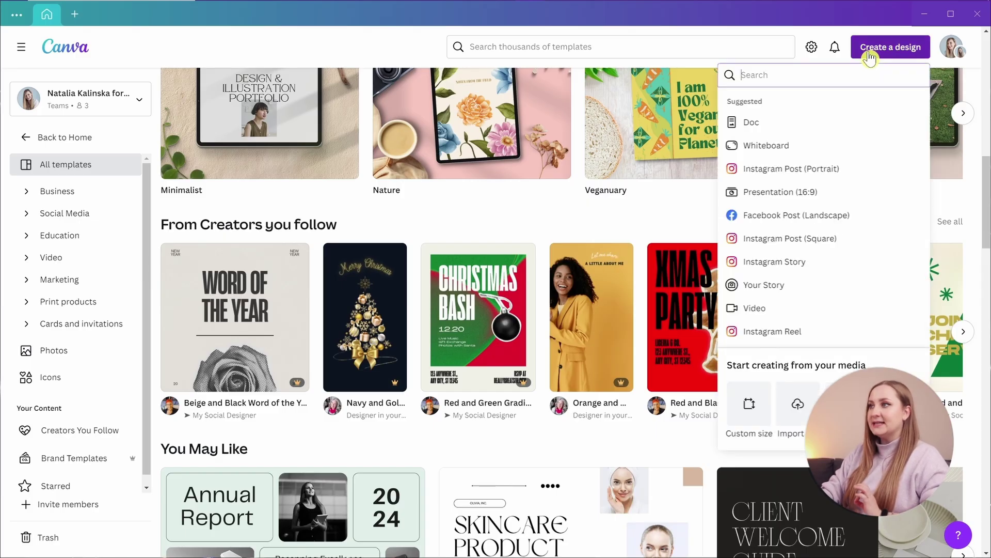
click(776, 174)
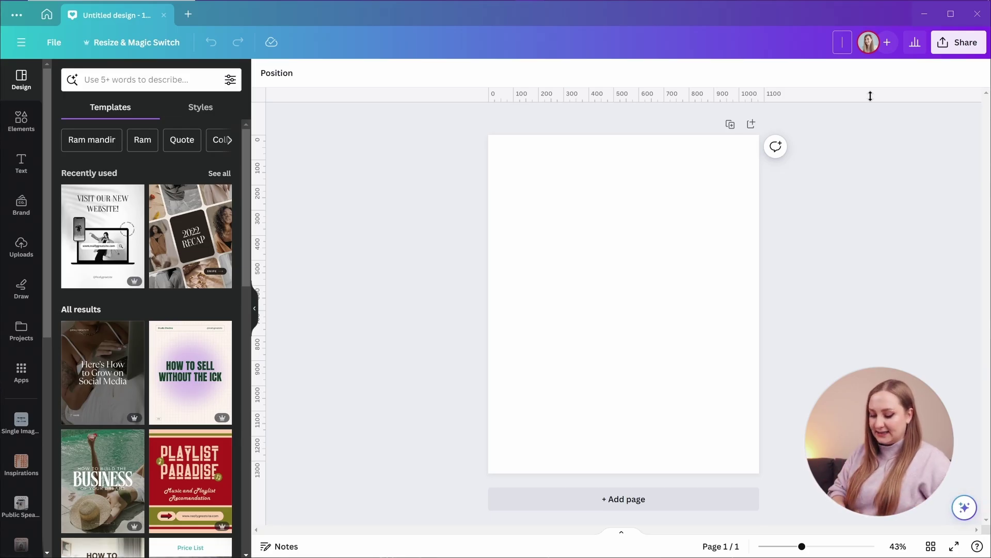
Title the design 'Instagram Post YouTube Tutorial' and save it into the Tutorials & Tips folder.
text(Instagram Post YouTube Tutorial)
click(958, 43)
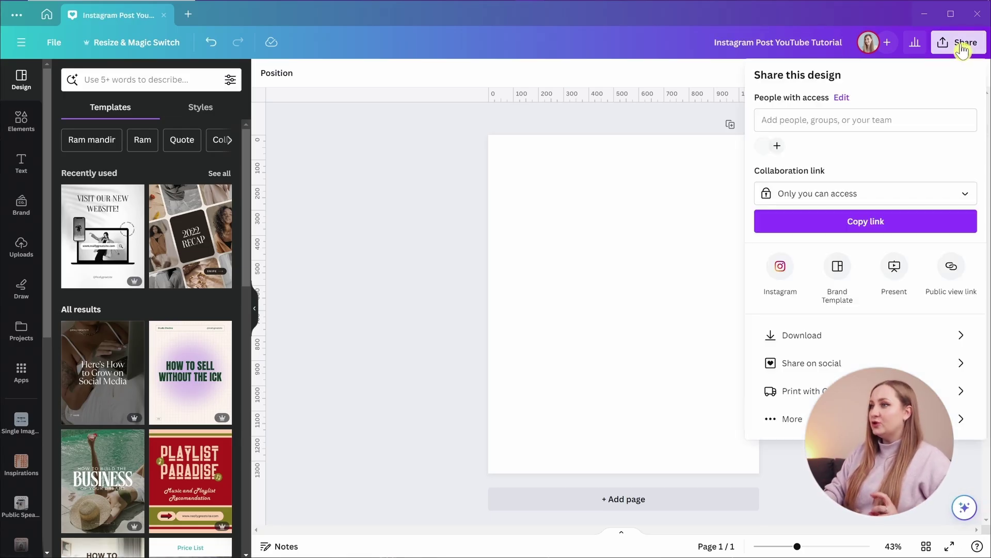
click(775, 416)
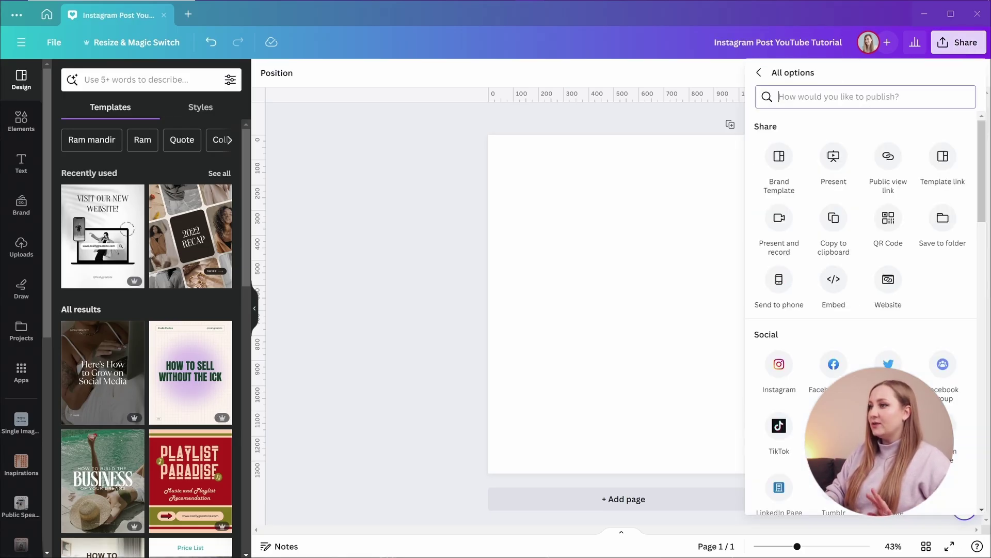
click(942, 226)
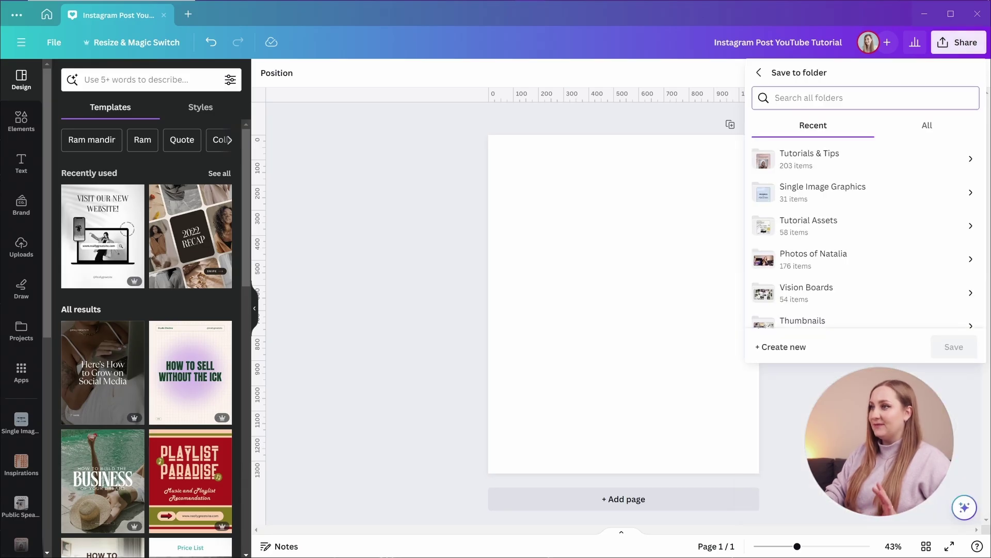
click(839, 159)
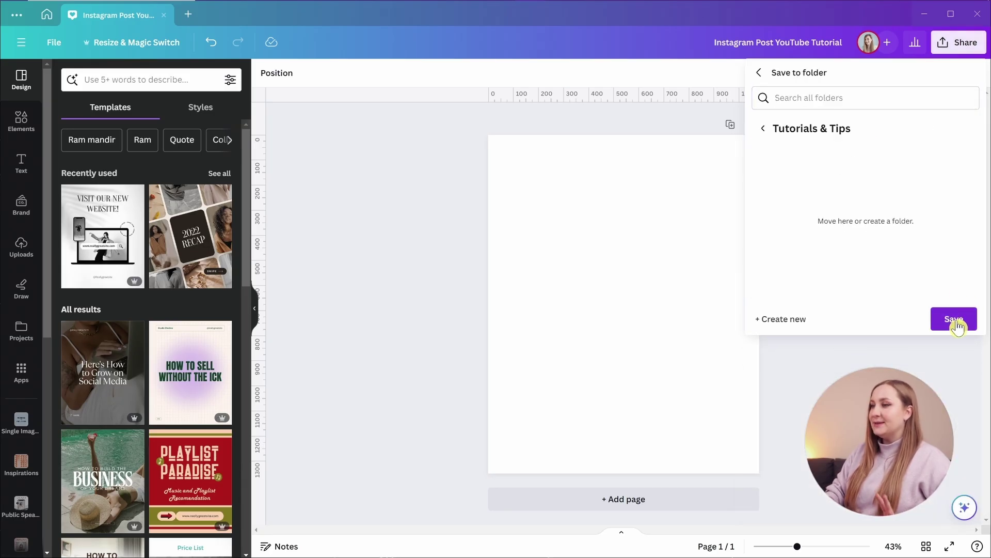
click(956, 325)
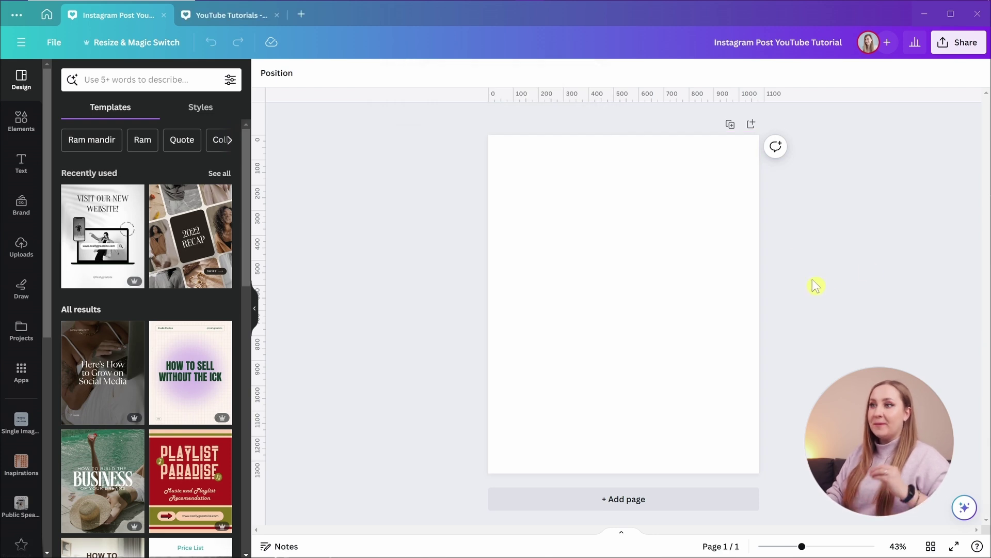
Change the page background from white to the off-white brand colour #fcf7f3.
click(580, 269)
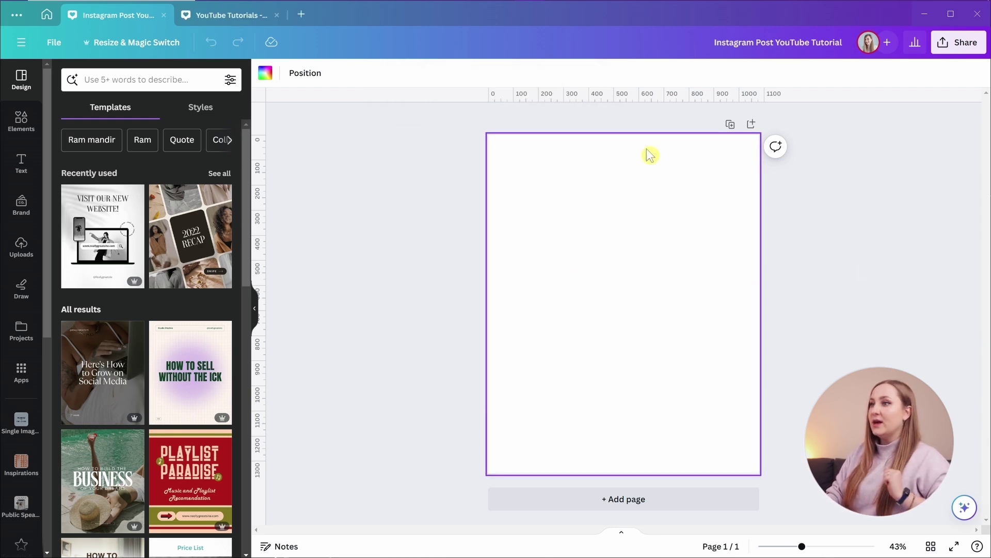
click(264, 79)
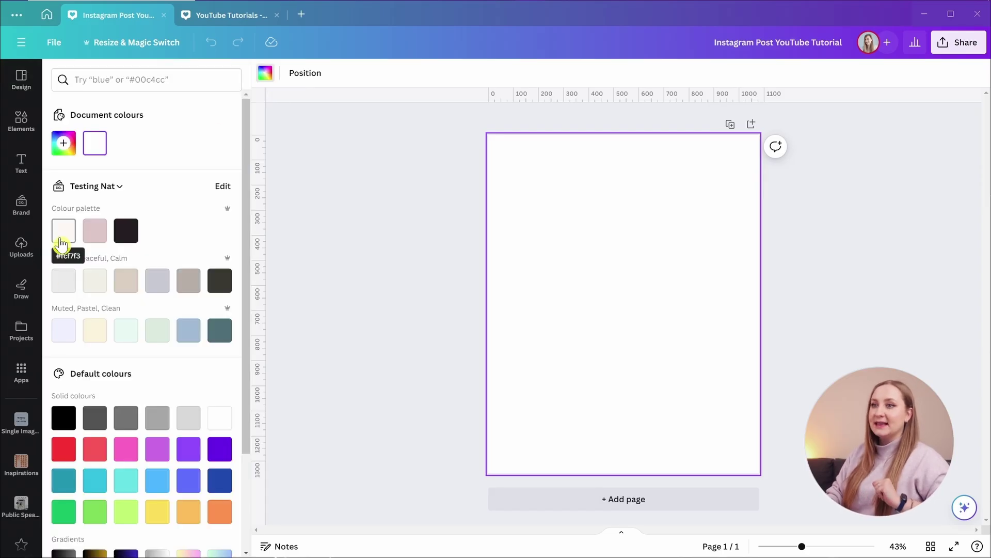
scroll(60, 243, down, 3)
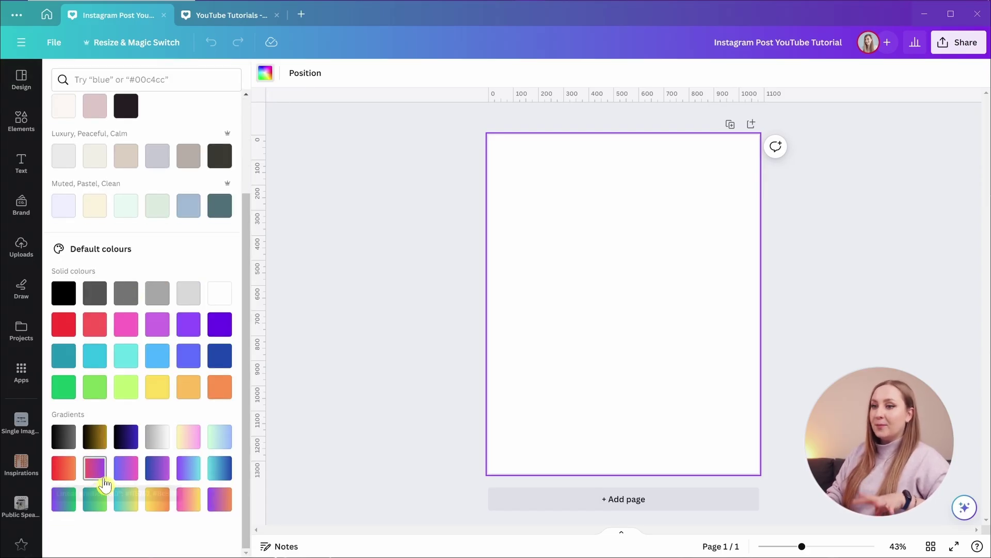
scroll(92, 482, up, 3)
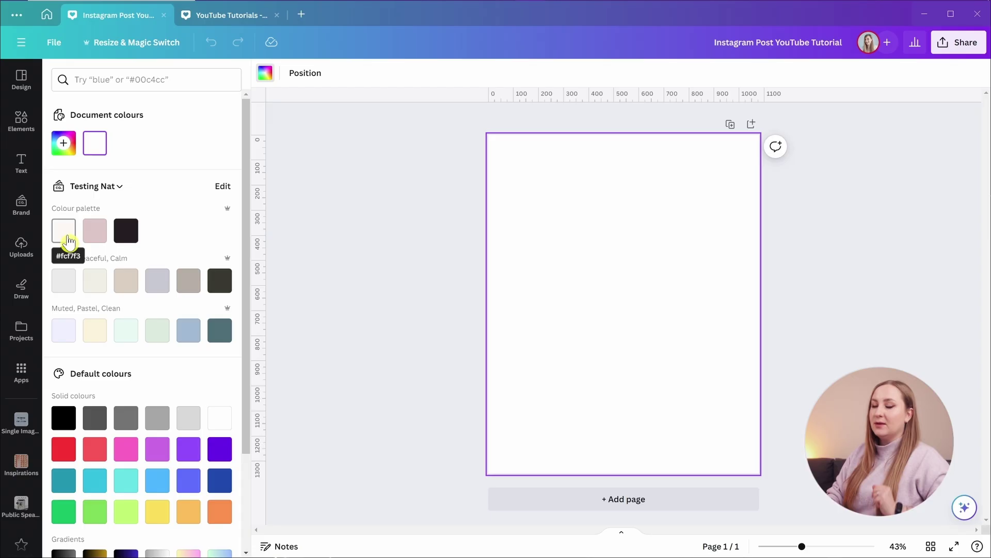
click(69, 240)
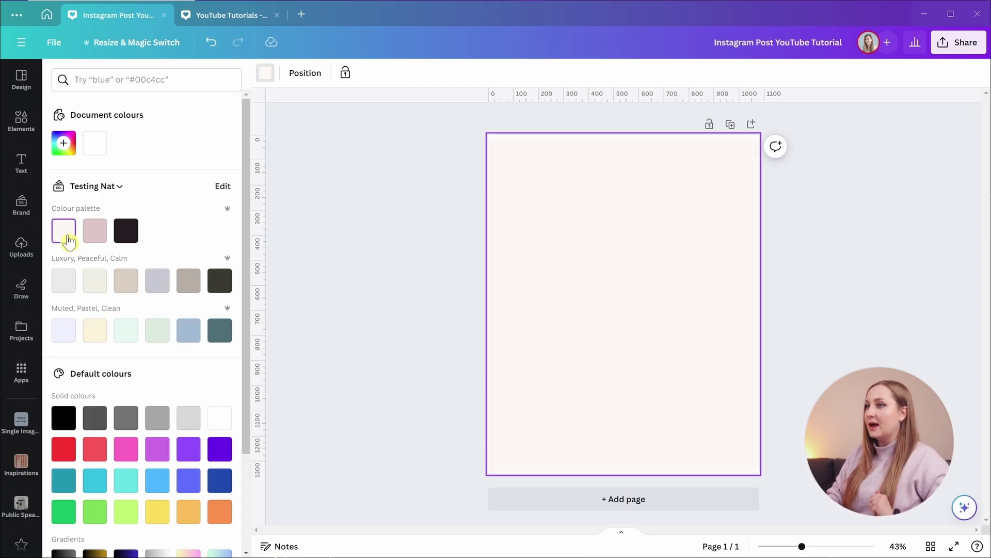
click(434, 269)
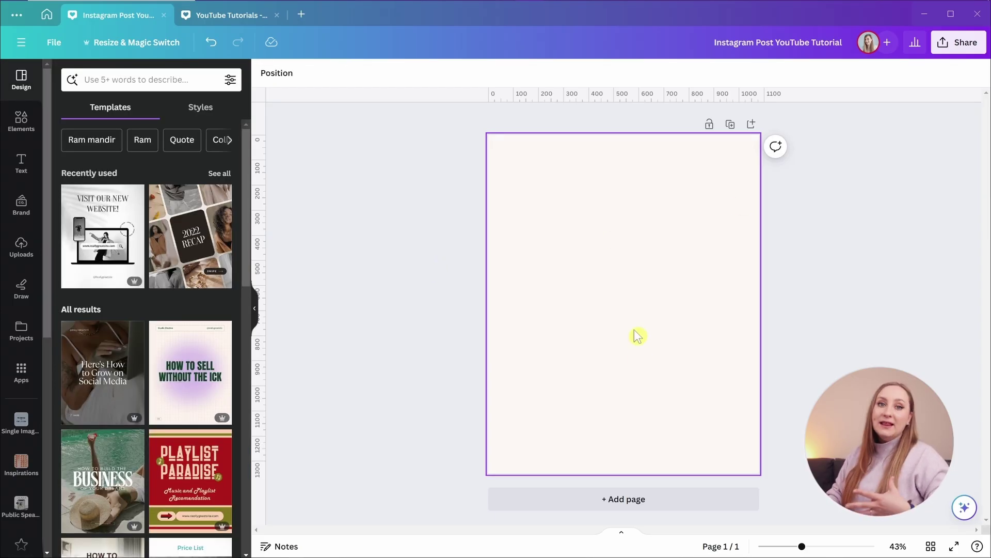
Search Elements for 'desk workspace' and list all the photo results.
click(21, 132)
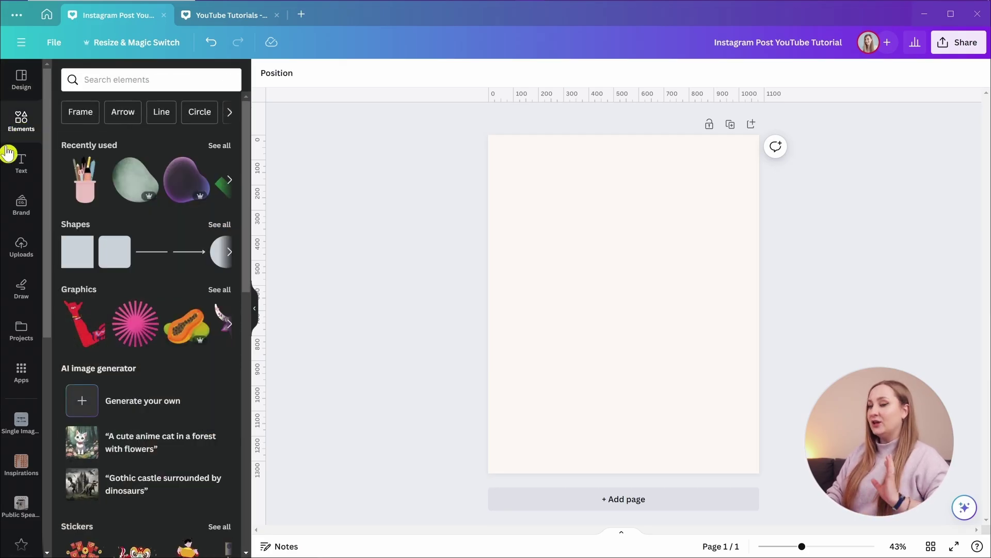
scroll(248, 361, down, 8)
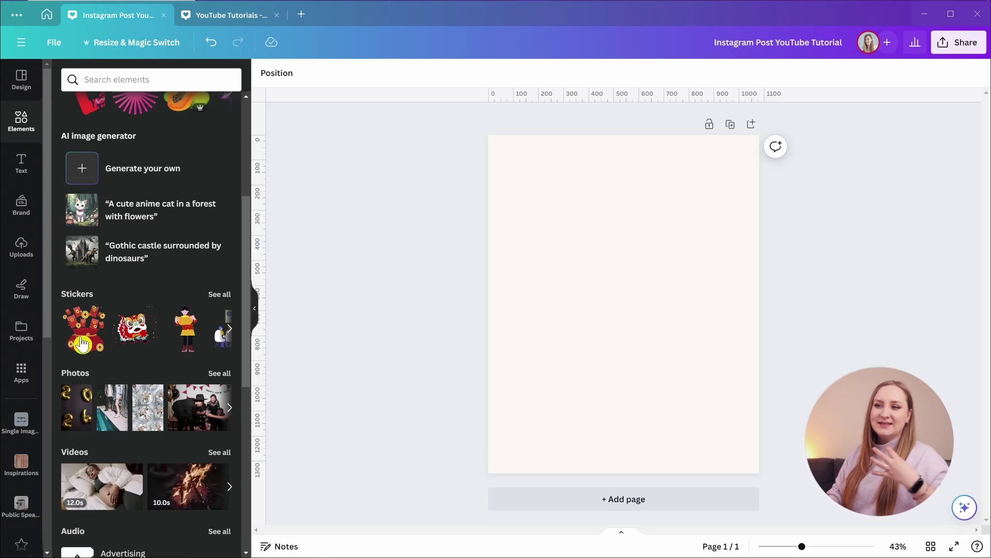
scroll(161, 344, up, 8)
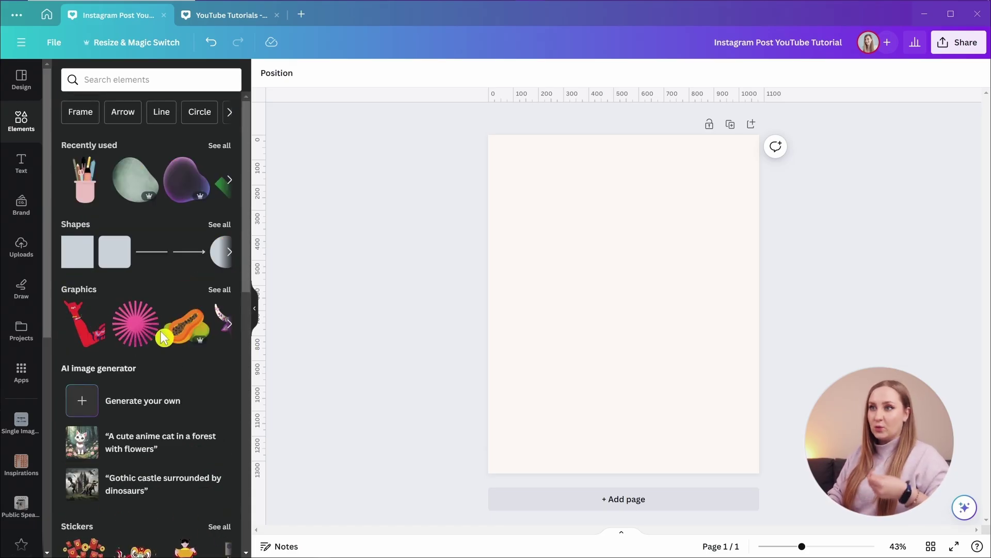
click(150, 79)
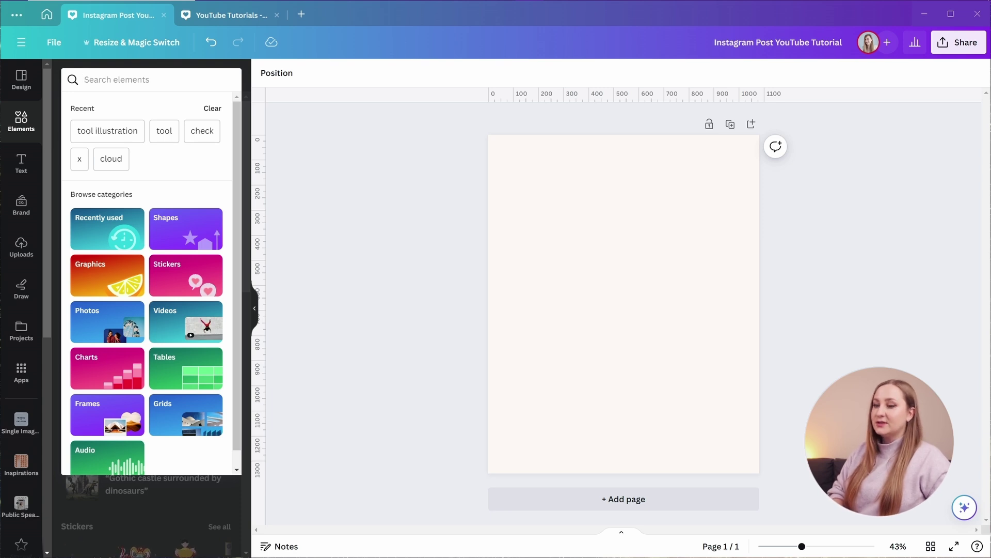
text(desk )
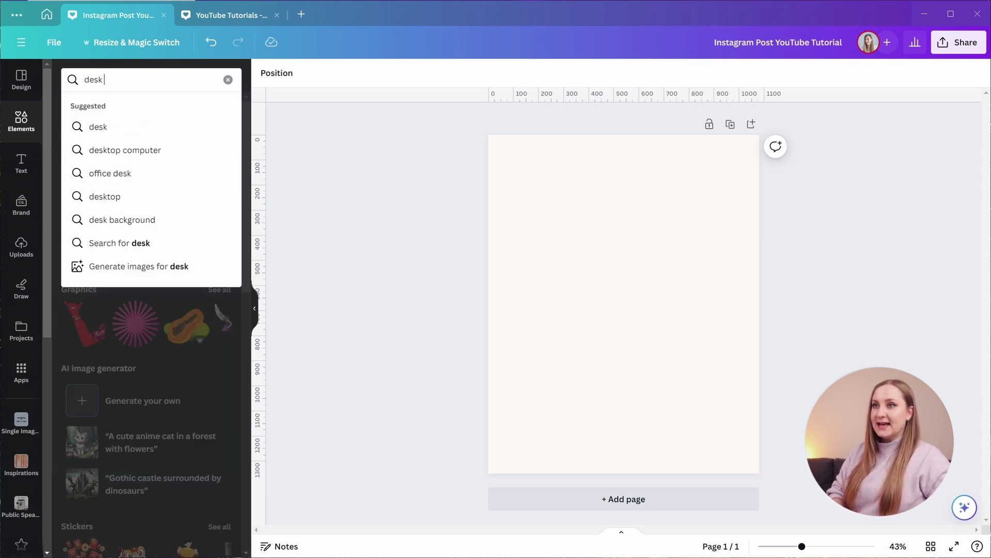
text(workspace)
key(Return)
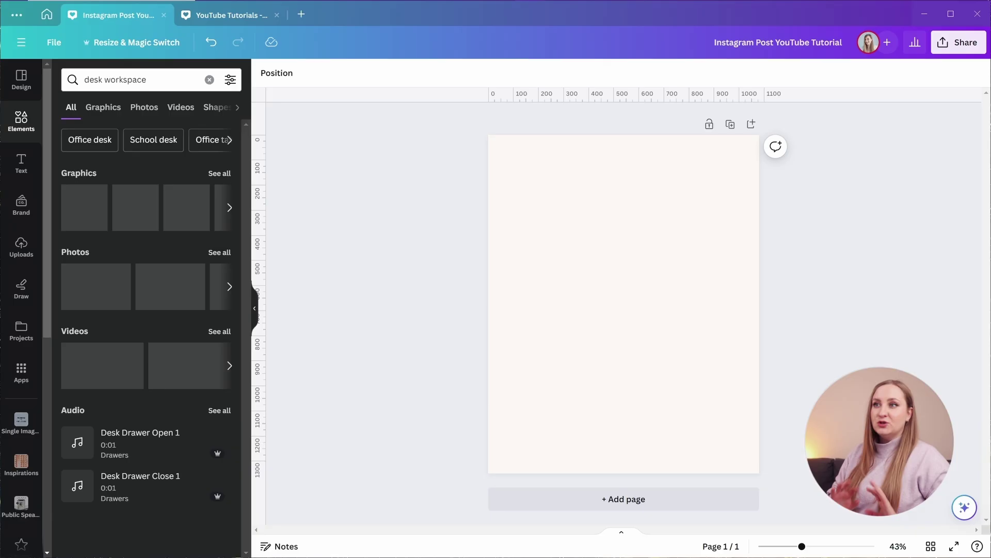
click(206, 254)
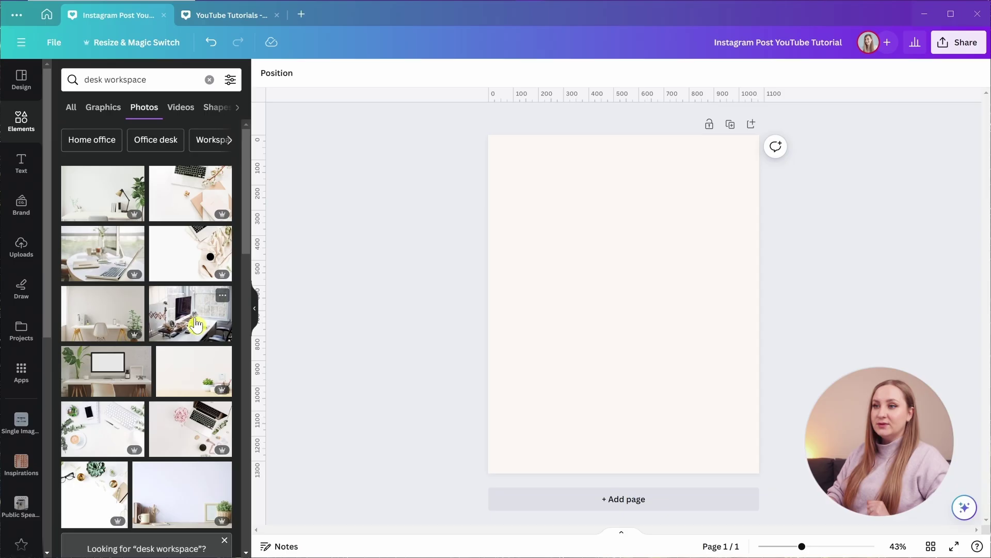
Add the monitor-topped desk photo and size it to about 1035 × 690, just below centre.
click(197, 324)
drag(659, 315, 659, 349)
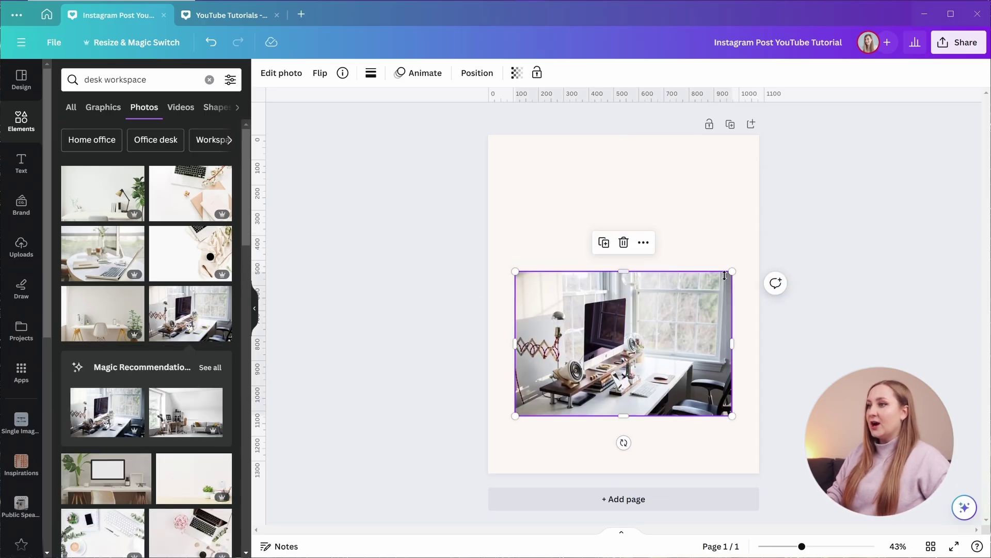
drag(725, 275, 712, 285)
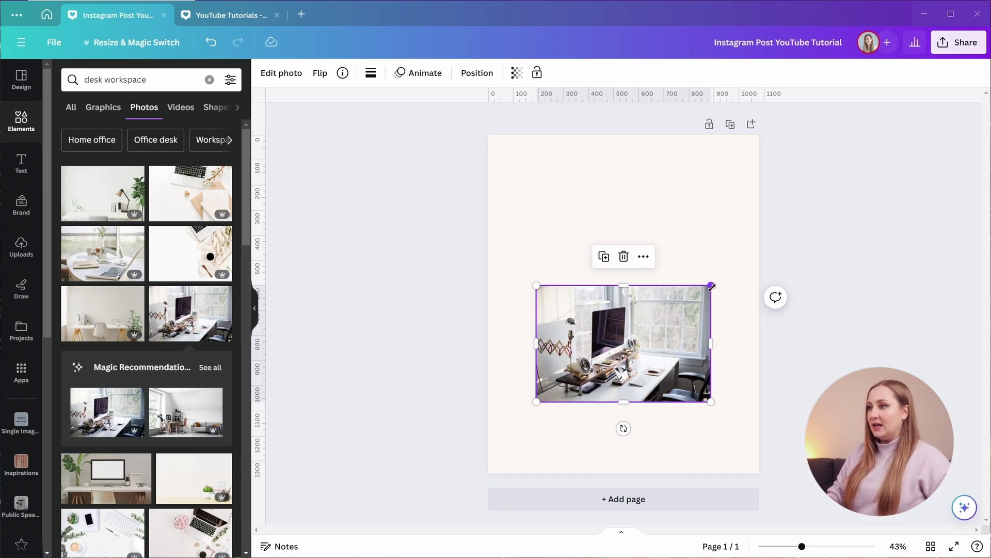
drag(711, 287, 719, 279)
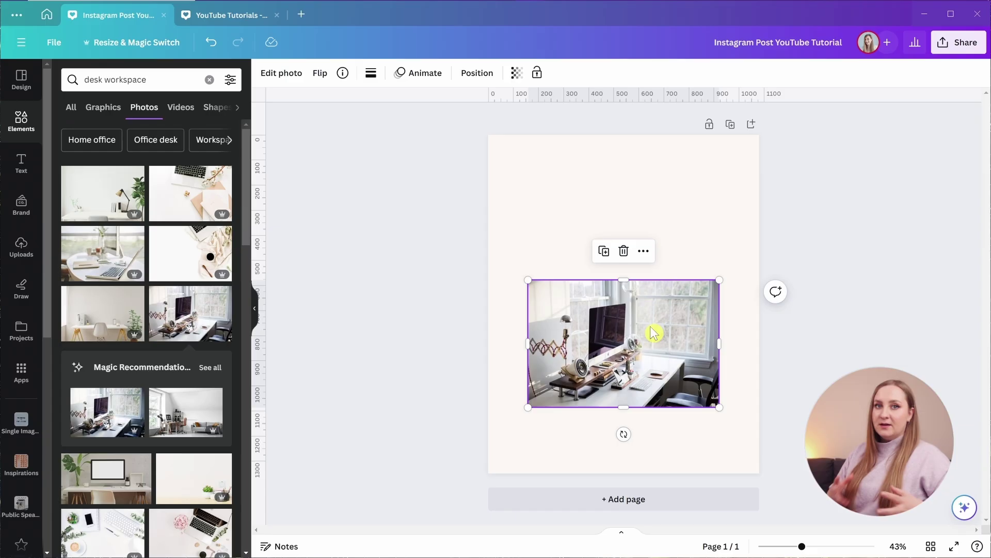
drag(719, 279, 737, 302)
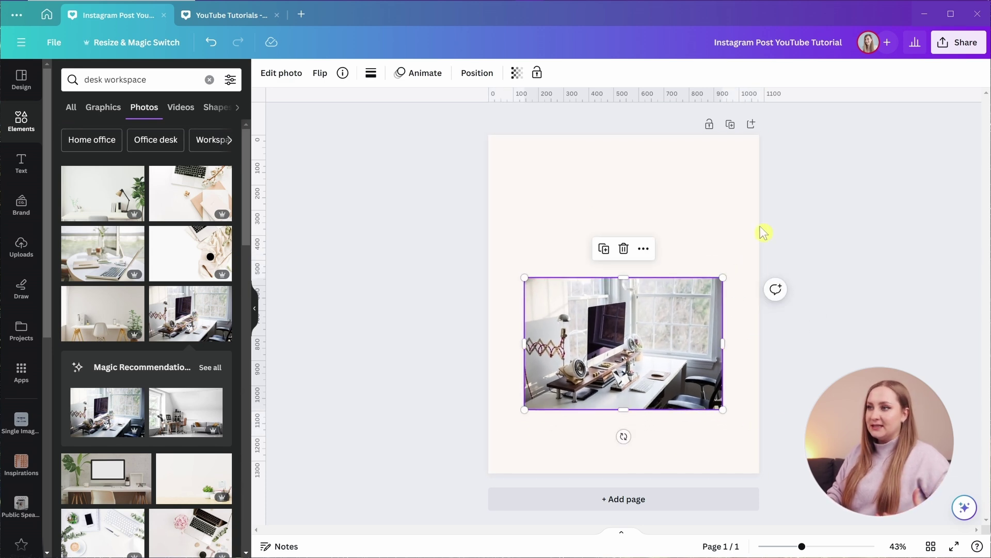
Give the desk photo corner rounding 59 and a weight-3 dark #251e22 border.
click(371, 74)
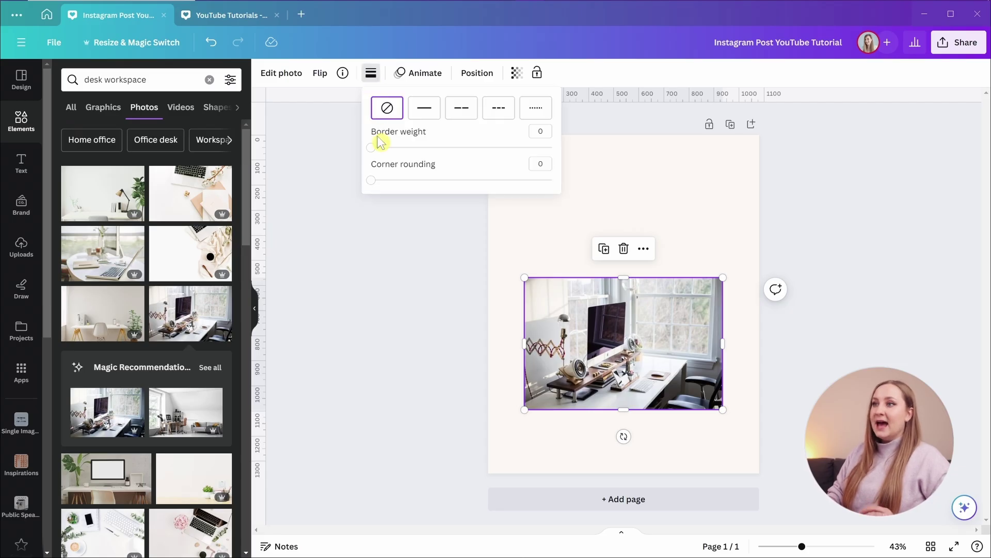
drag(373, 181, 478, 195)
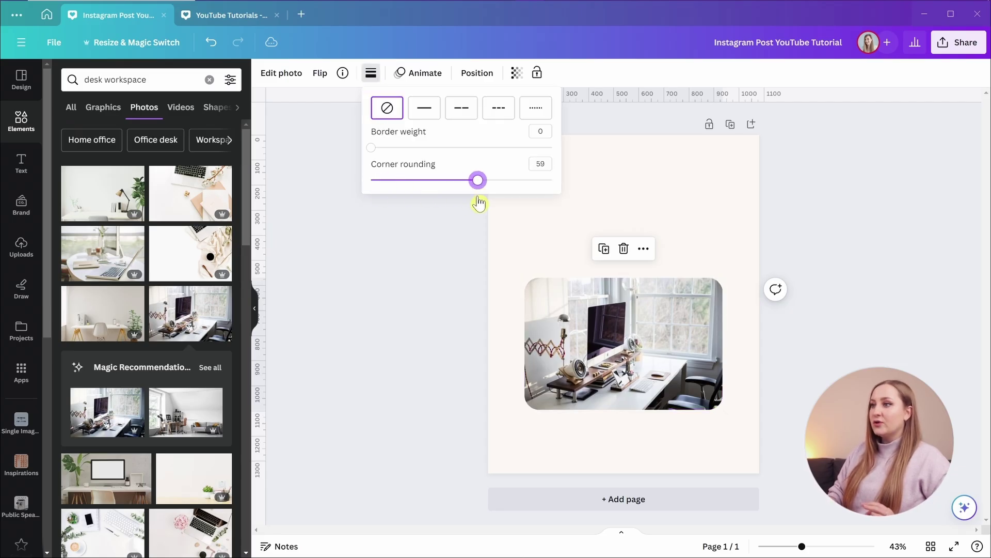
drag(371, 149, 377, 149)
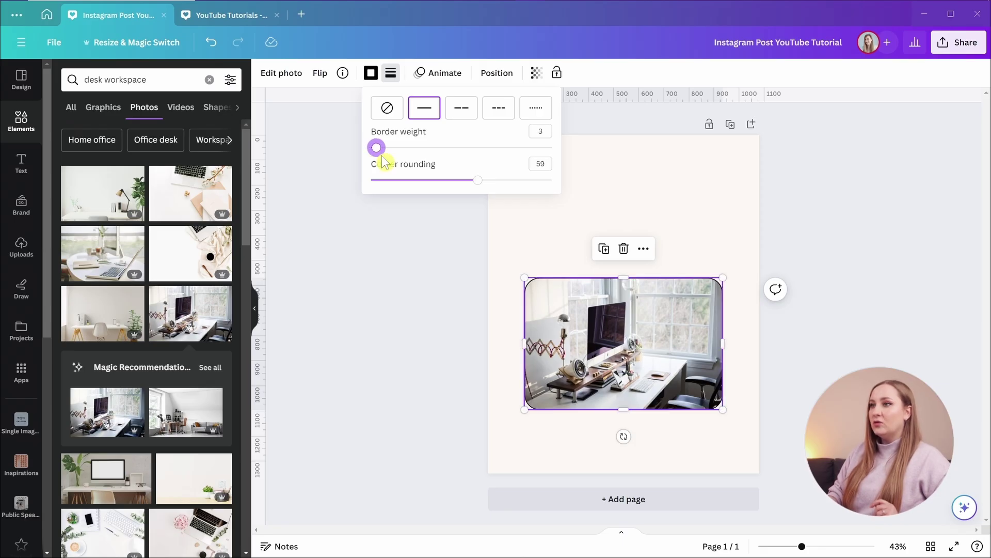
click(372, 77)
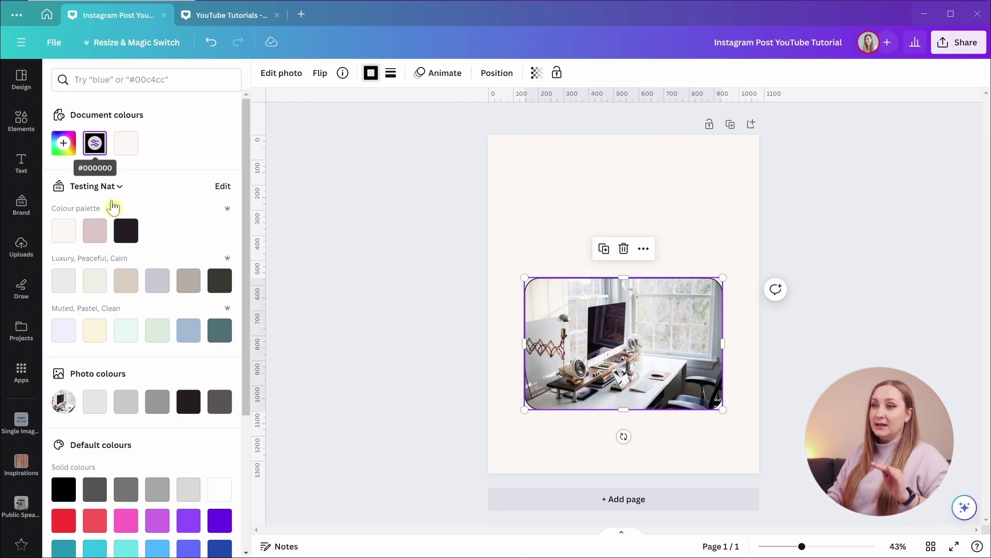
click(132, 235)
click(676, 201)
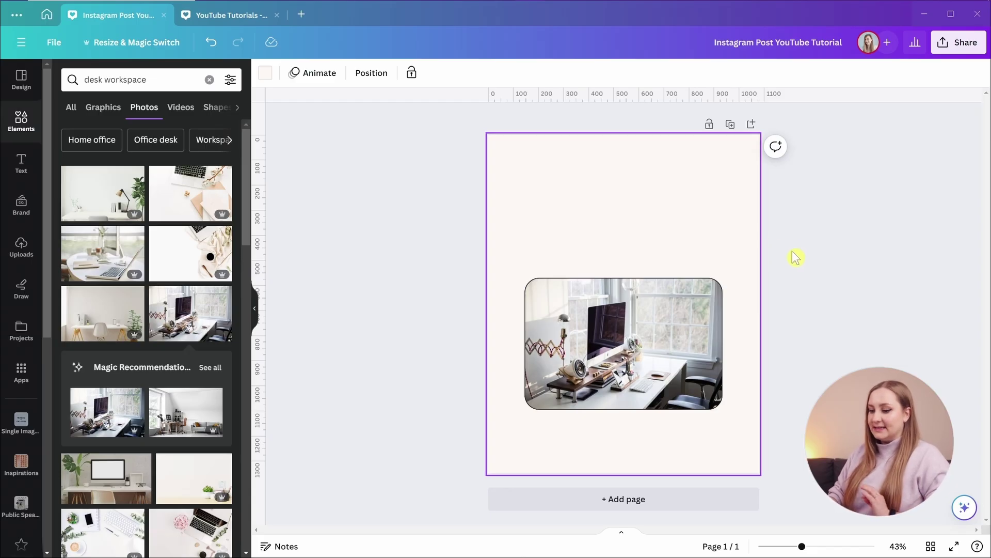
Add a size-30 'Your paragraph text' box centred just above the desk photo.
click(24, 174)
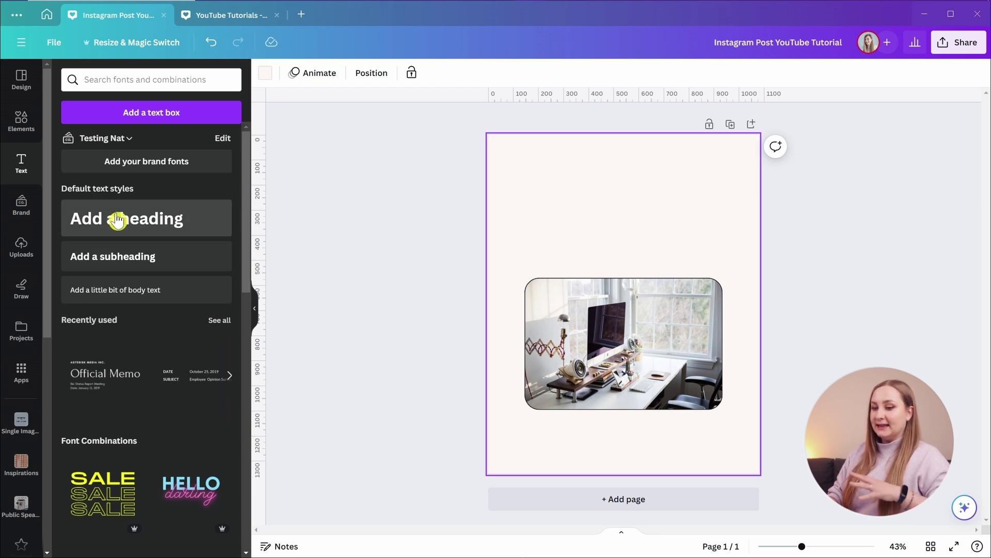
key(t)
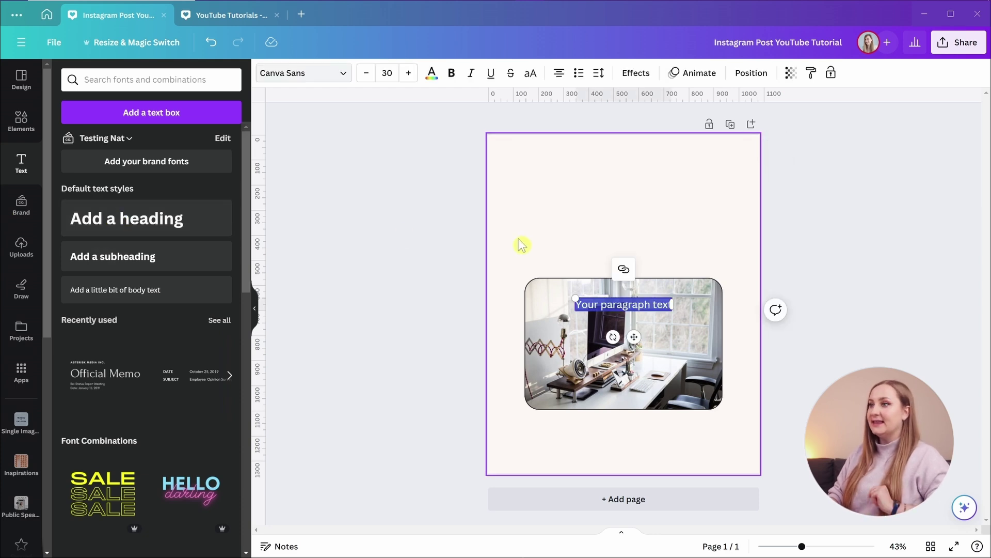
drag(627, 336, 632, 259)
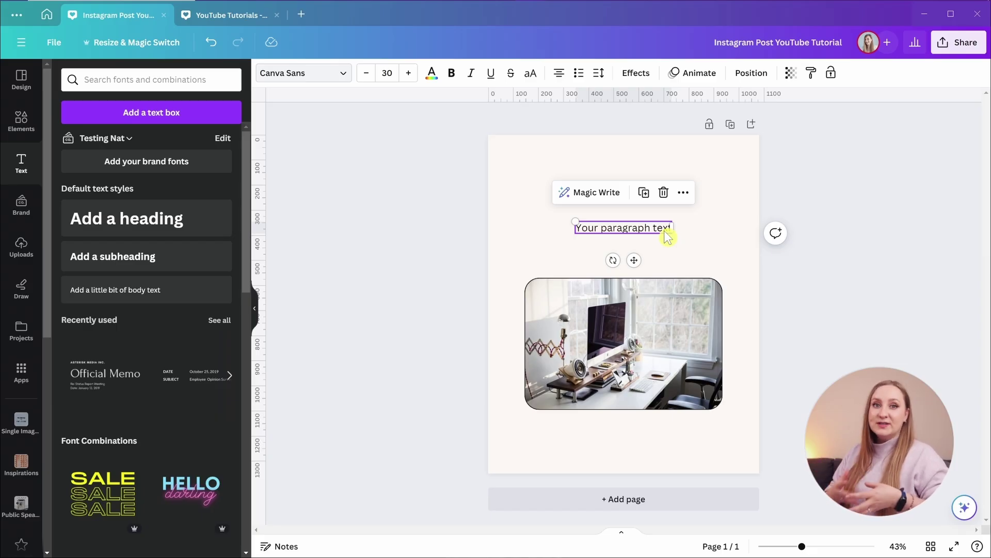
Replace the placeholder text with the heading 'Become a Designer in 10 minutes'.
click(431, 72)
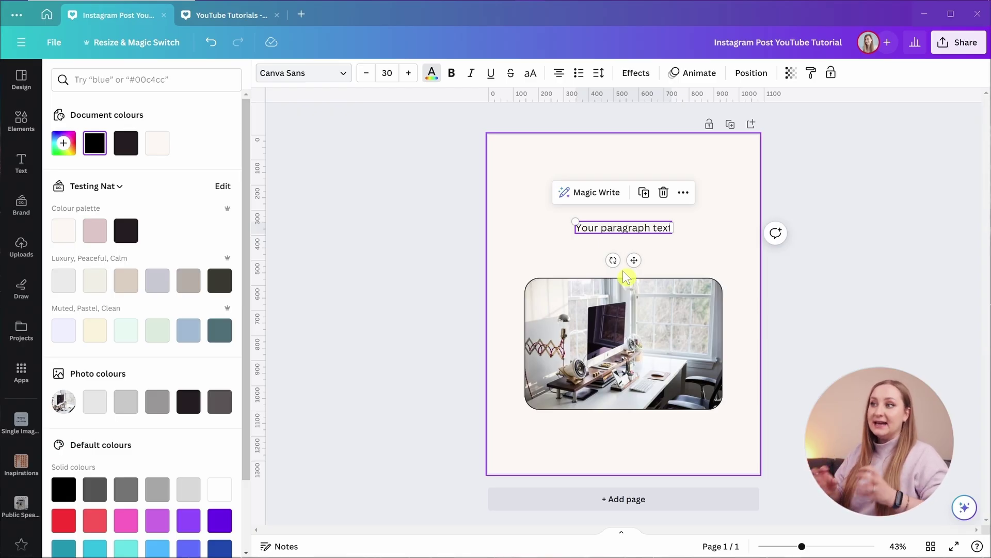
double_click(625, 228)
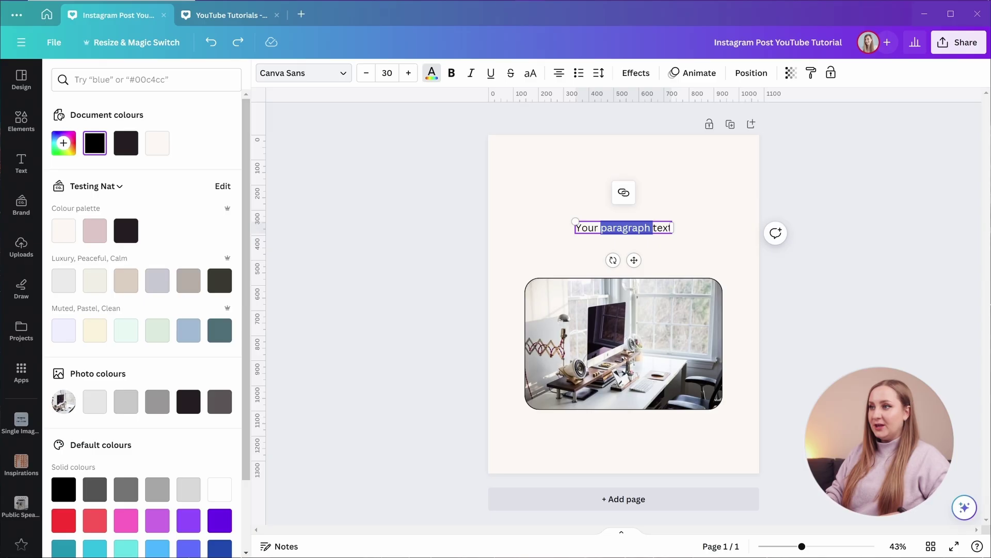
key(ctrl+a)
text(Be)
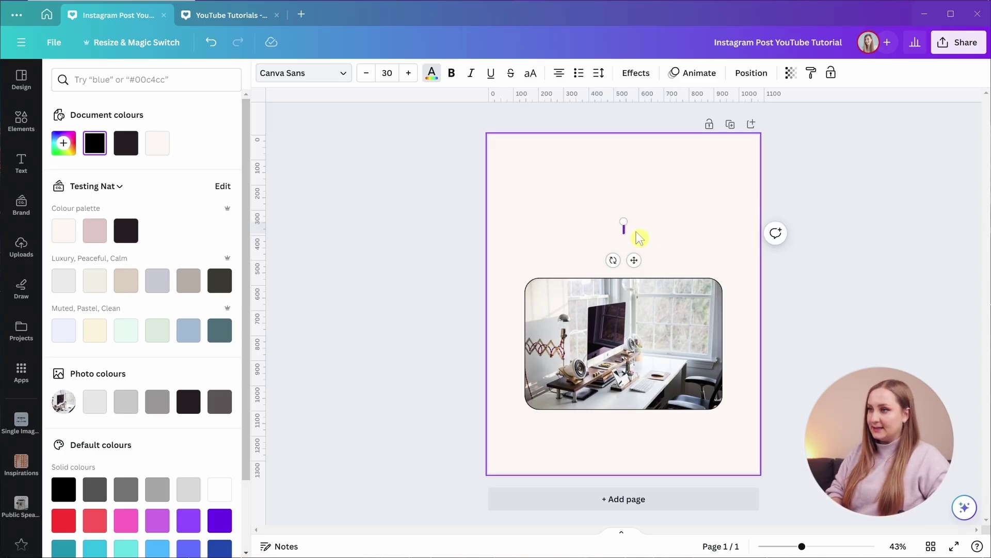
text(come a Designer in 10 minutes)
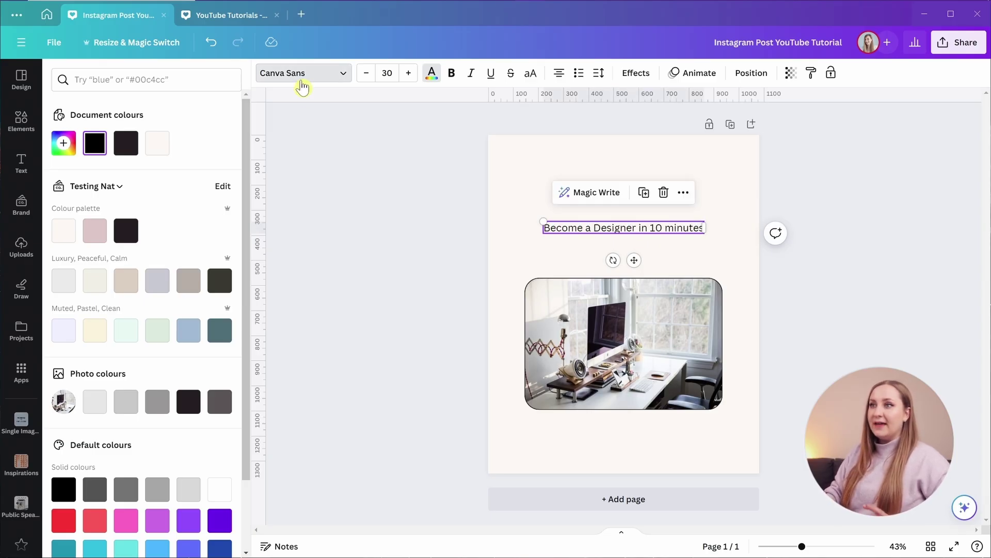
Set the heading font to Forum and increase its size to 43.
click(301, 77)
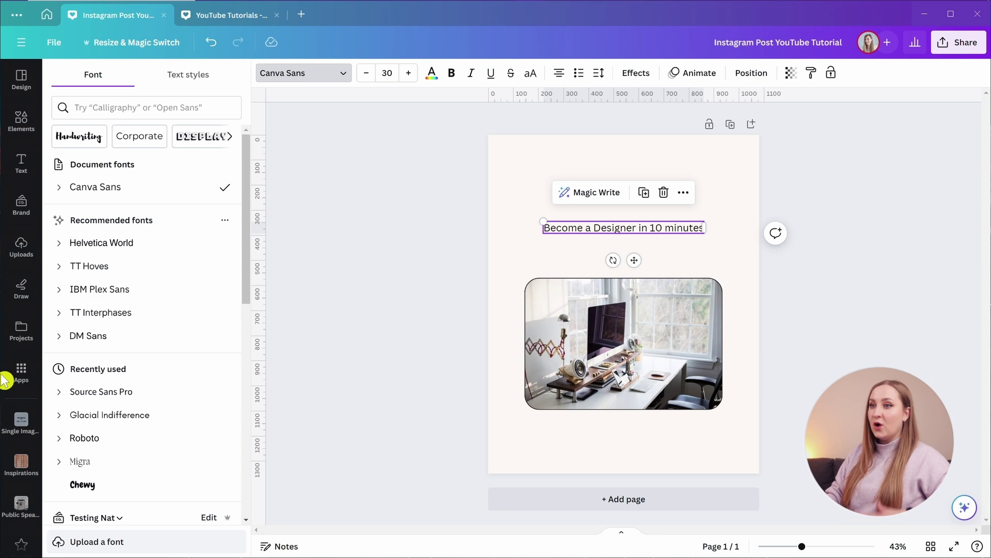
click(149, 108)
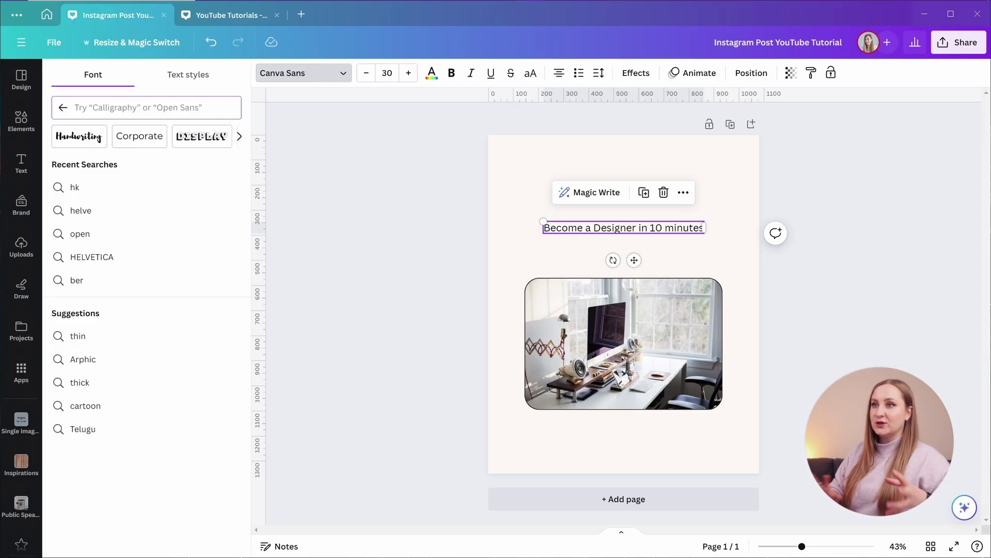
click(239, 137)
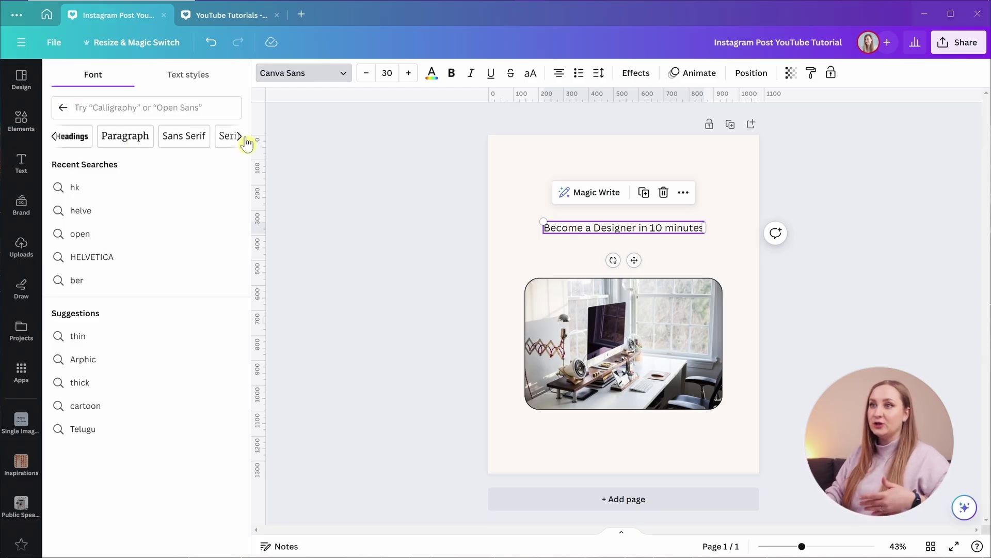
click(240, 136)
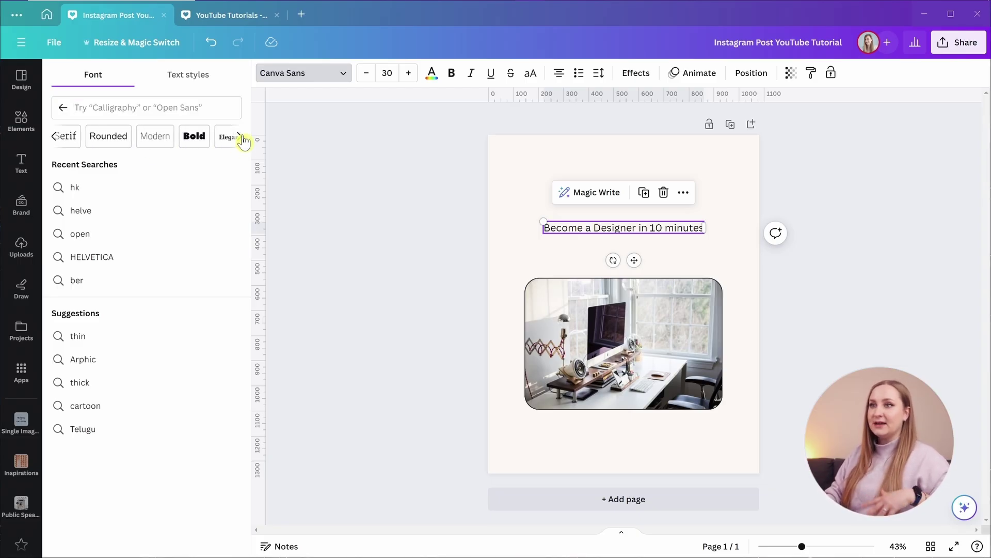
click(74, 108)
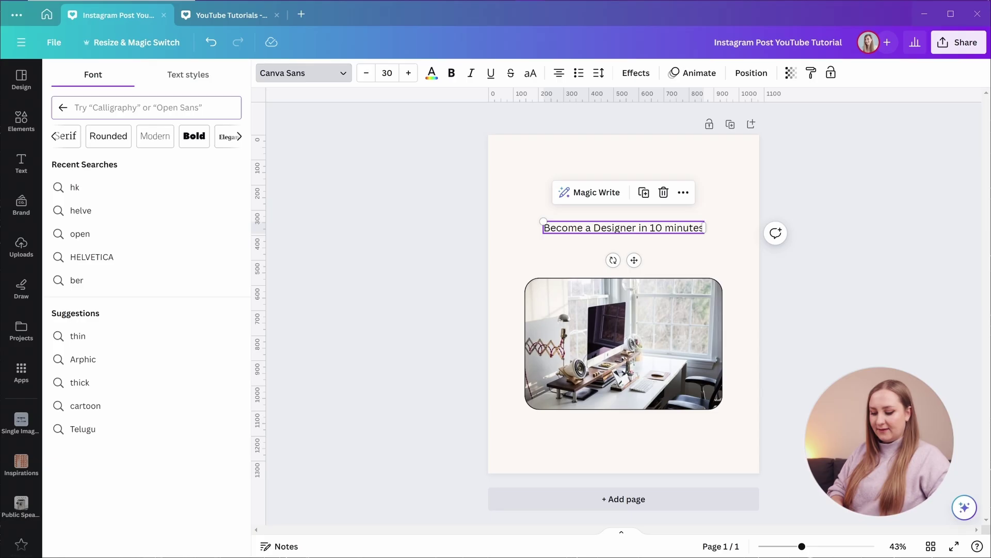
text(forum)
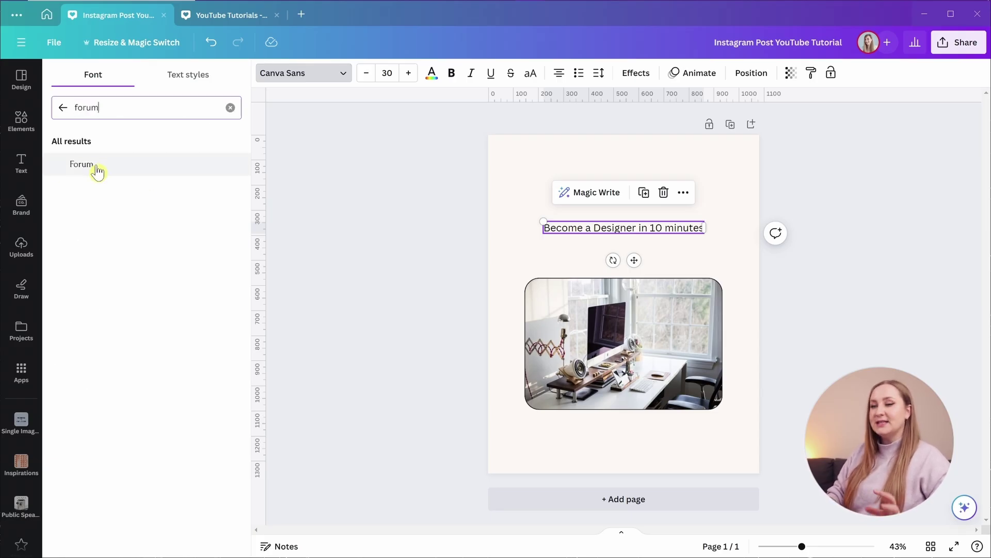
click(82, 164)
click(408, 73)
click(408, 73)
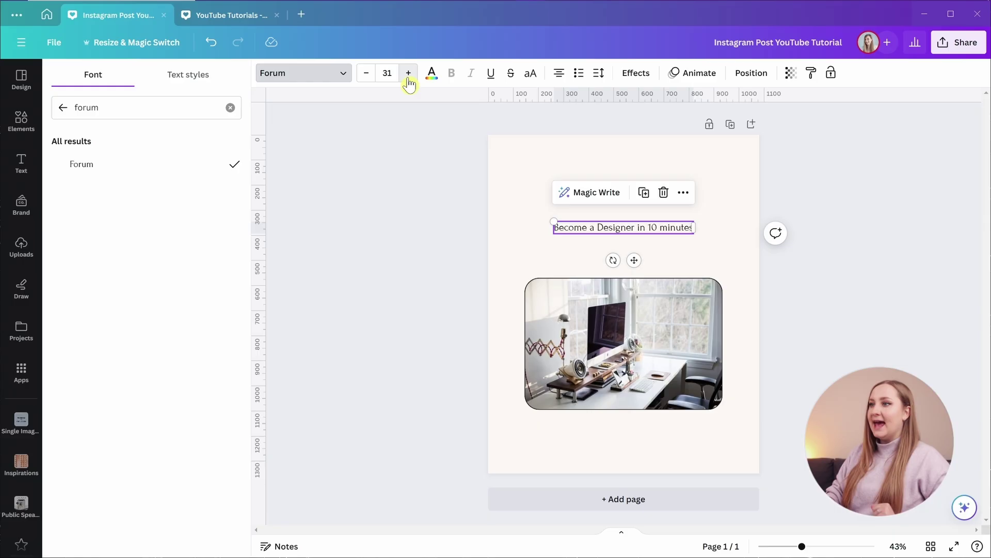
click(409, 73)
click(409, 72)
click(409, 73)
click(409, 73)
click(409, 73)
click(409, 73)
click(409, 73)
click(409, 73)
click(409, 73)
click(408, 73)
click(408, 73)
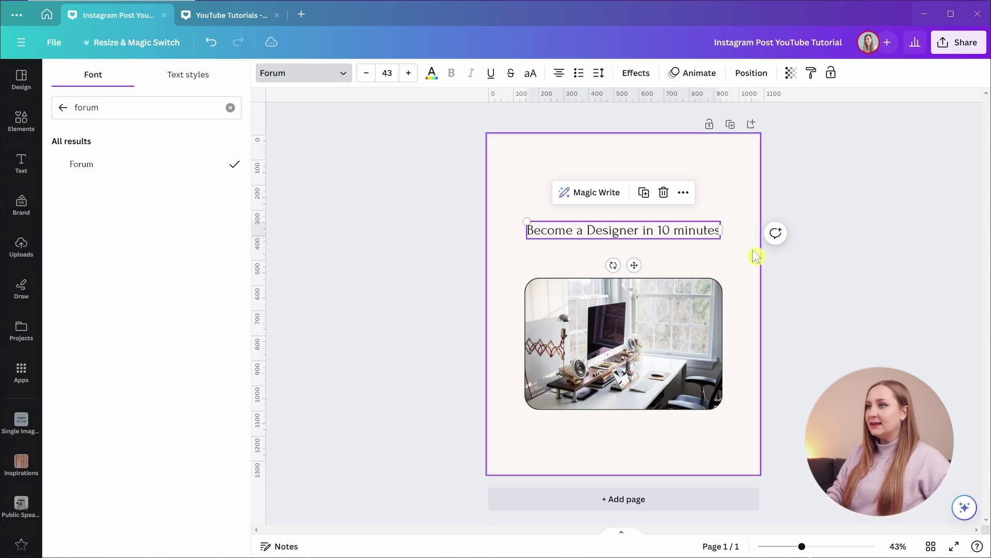
Enlarge the heading to size 68.8 across two lines with line spacing about 0.99.
drag(723, 231, 712, 213)
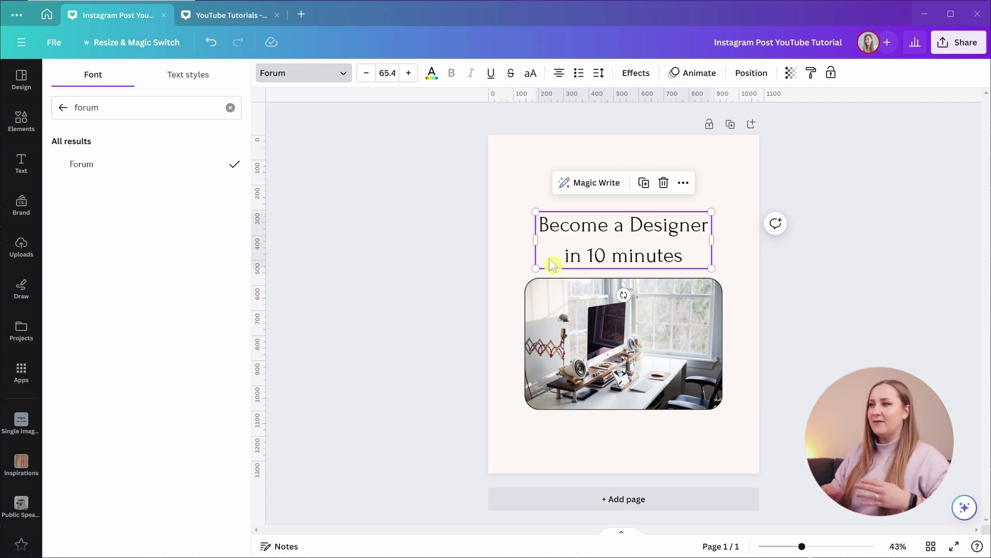
click(598, 74)
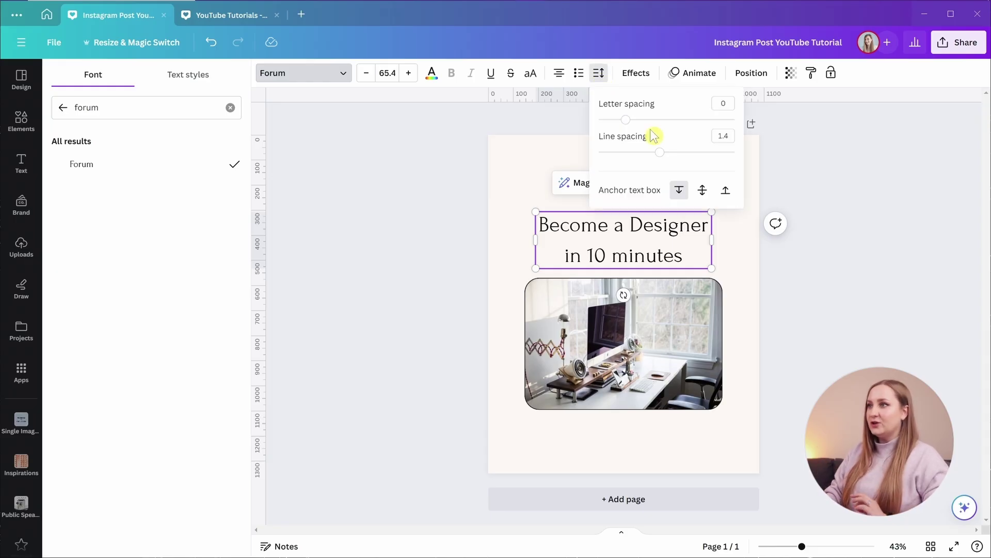
drag(659, 163, 634, 168)
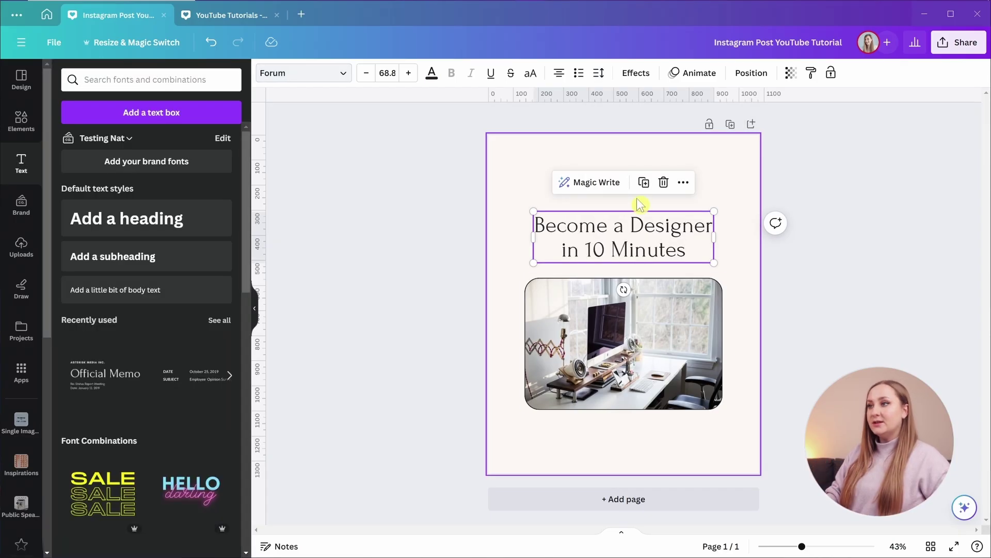
Shrink the desk photo slightly.
click(670, 349)
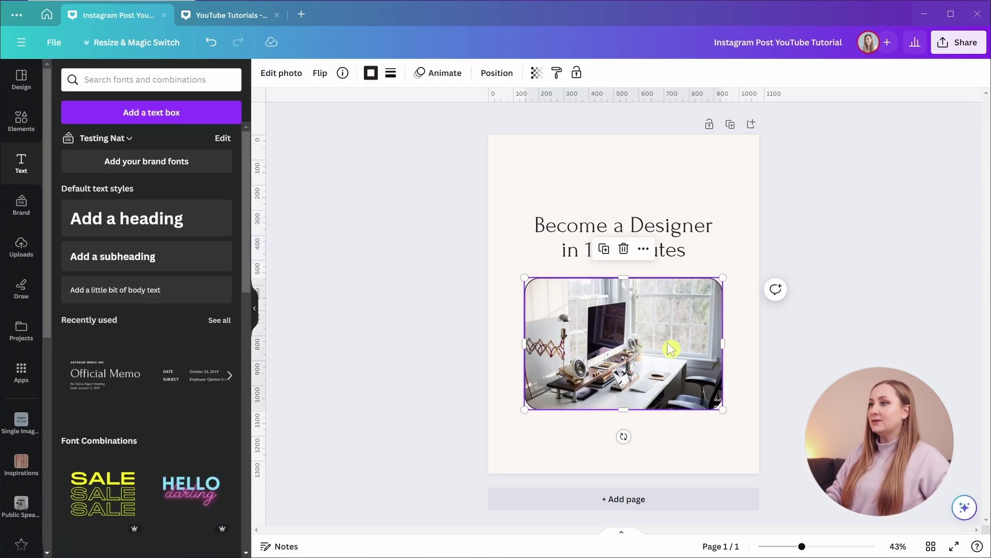
drag(723, 277, 714, 284)
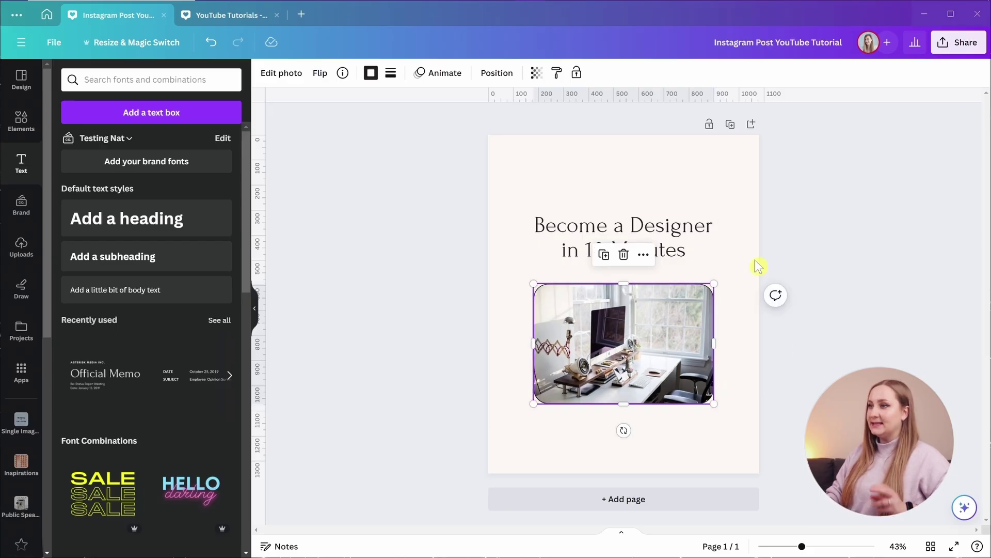
click(800, 254)
Add a 'QUICK CANVA TUTORIAL' text line set in Glacial Indifference.
key(t)
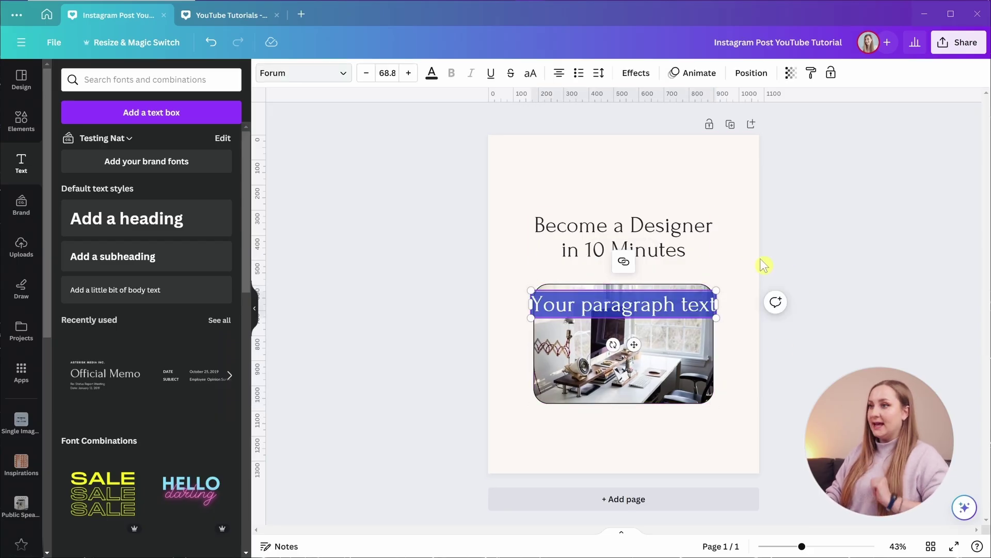
text(Q)
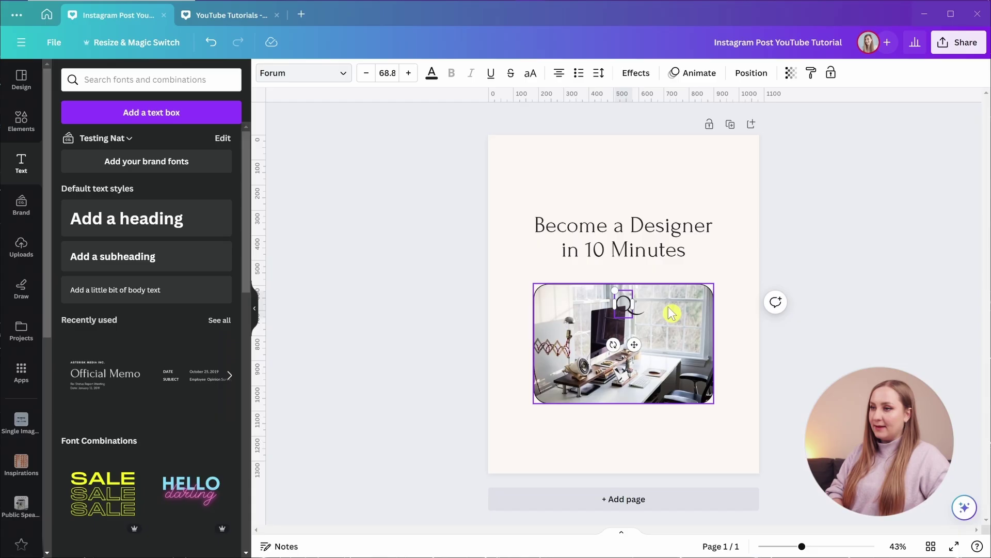
text(UICK CANVA TUTORIAL)
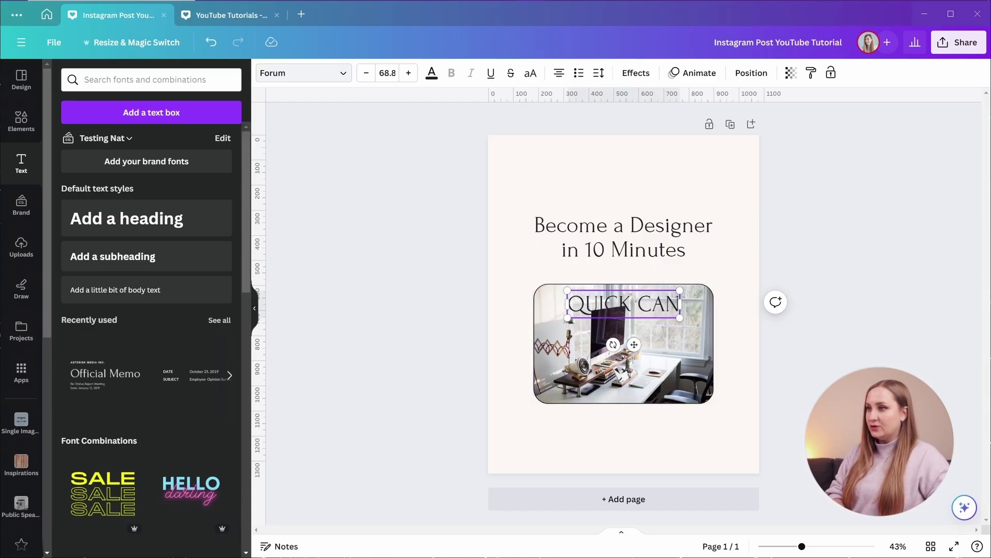
click(289, 75)
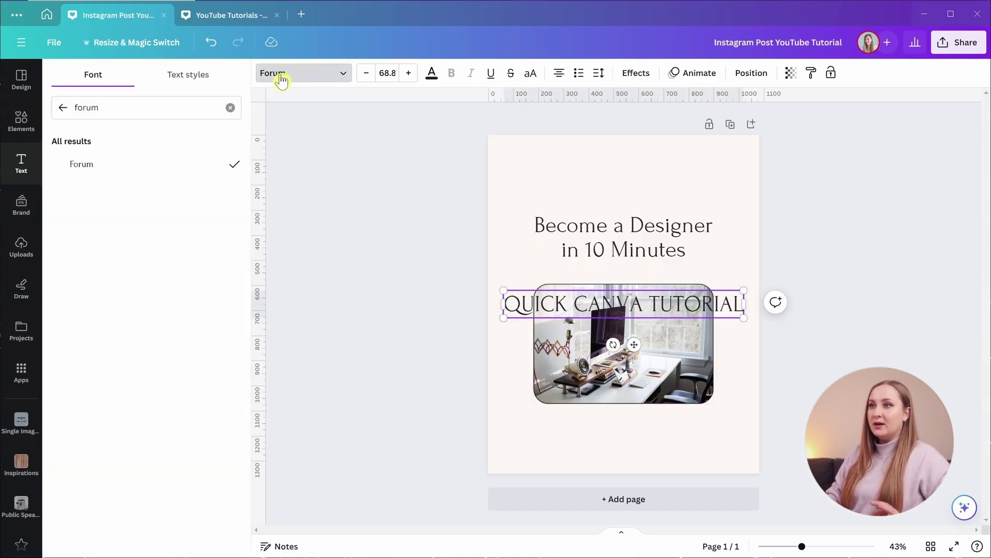
click(103, 107)
key(ctrl+a)
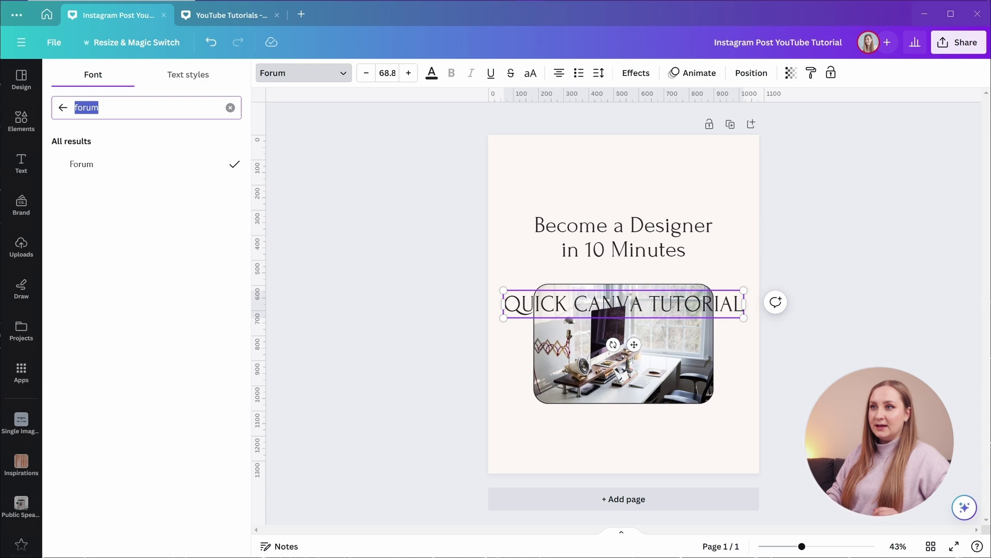
key(BackSpace)
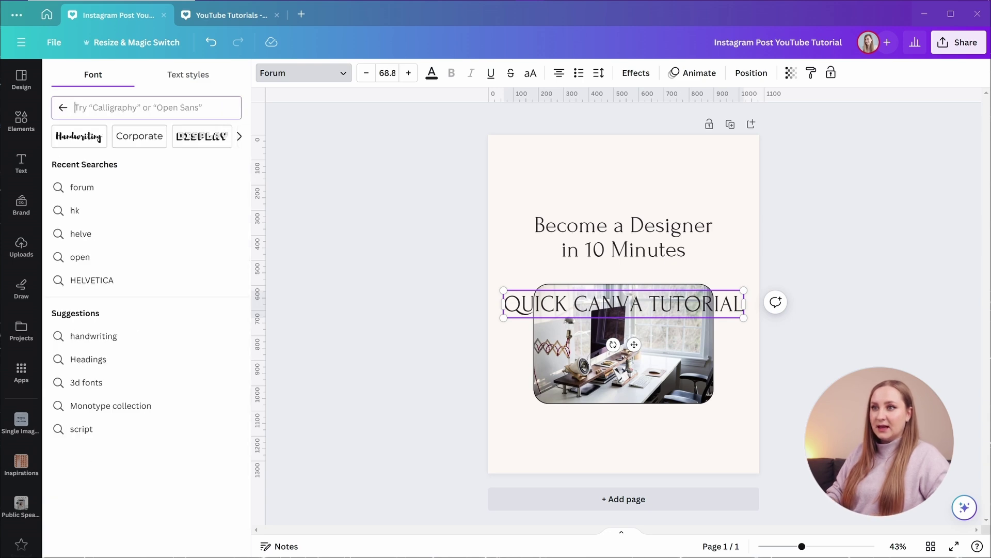
click(63, 107)
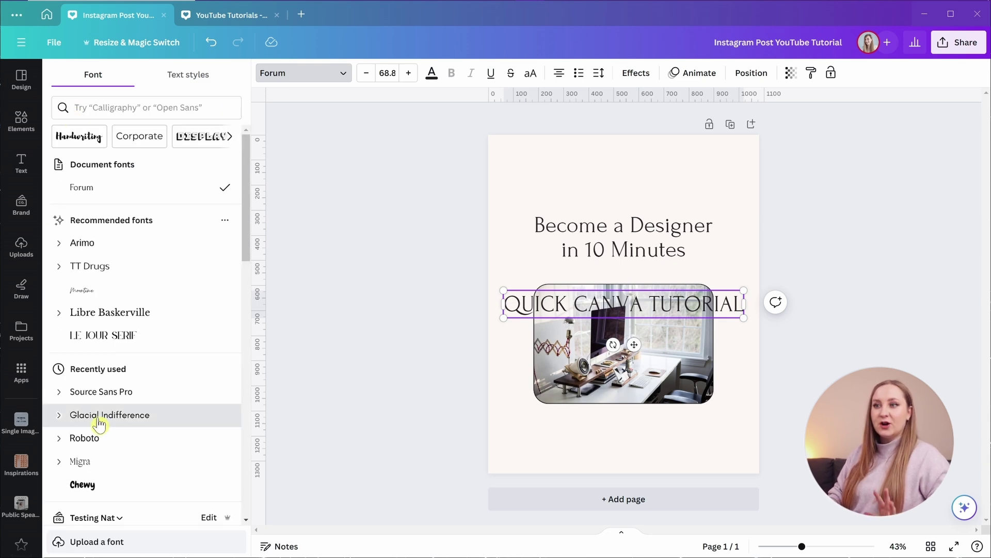
click(99, 420)
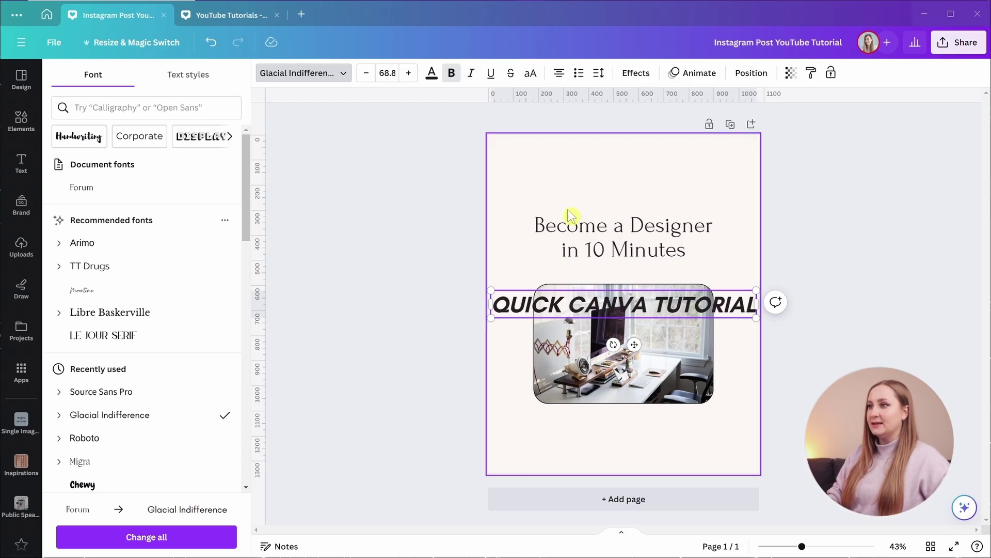
Remove italics from the subtitle and scale it down to size 15.5.
double_click(607, 305)
key(ctrl+a)
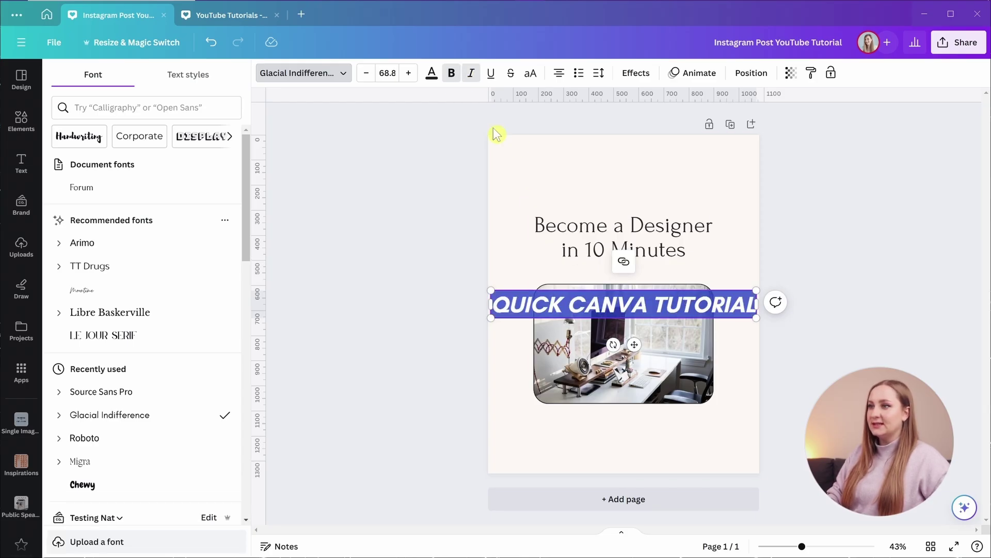
click(471, 73)
drag(756, 292, 635, 295)
click(748, 294)
Widen the QUICK CANVA TUTORIAL letter spacing to 90.
click(617, 267)
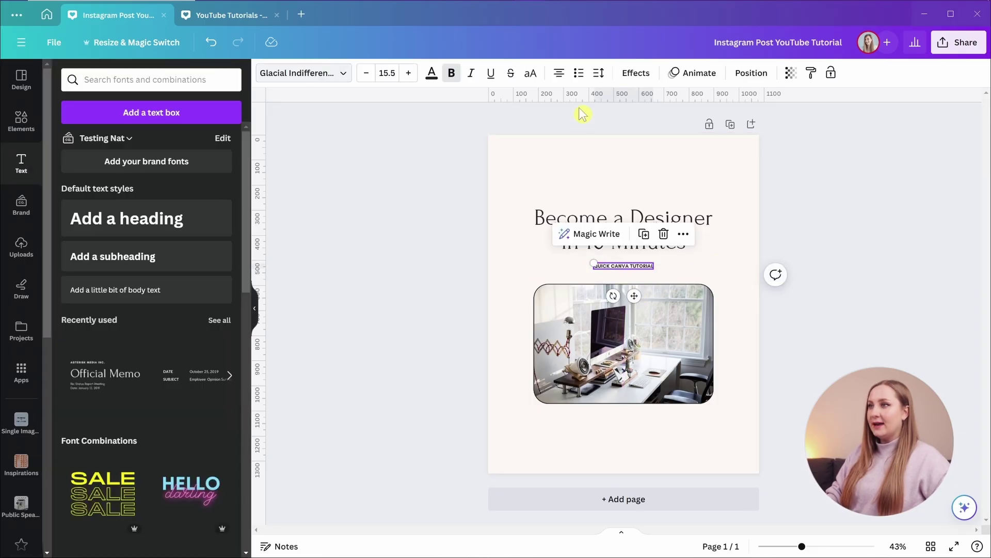
click(599, 73)
drag(627, 121, 643, 121)
click(884, 303)
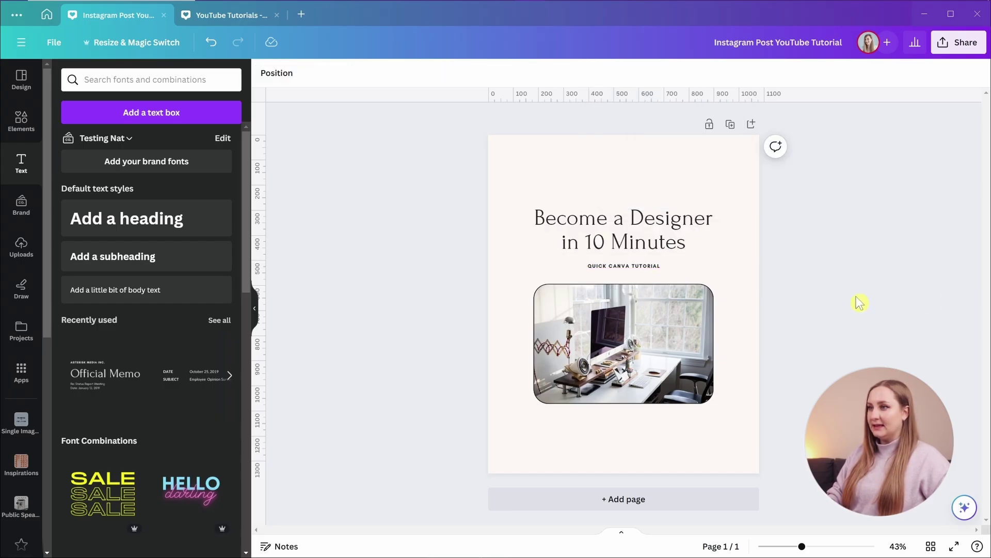
Place a copy of the subtitle centred above the heading.
click(599, 265)
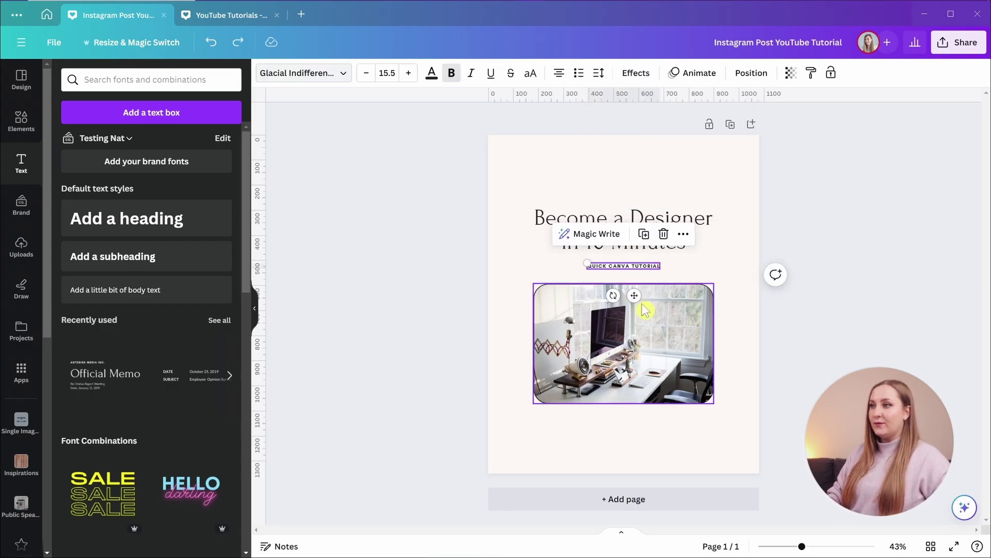
drag(634, 297, 635, 227)
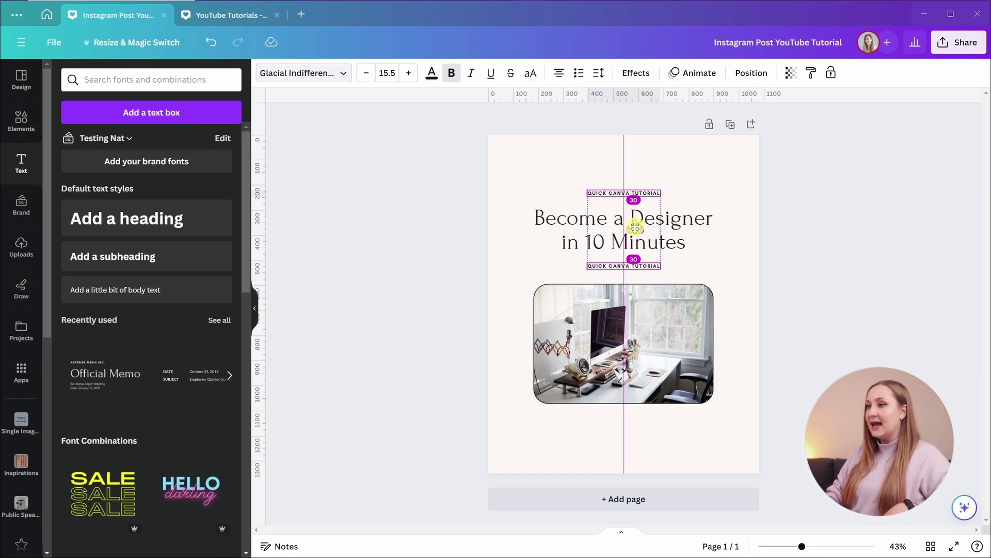
drag(636, 227, 637, 227)
click(773, 287)
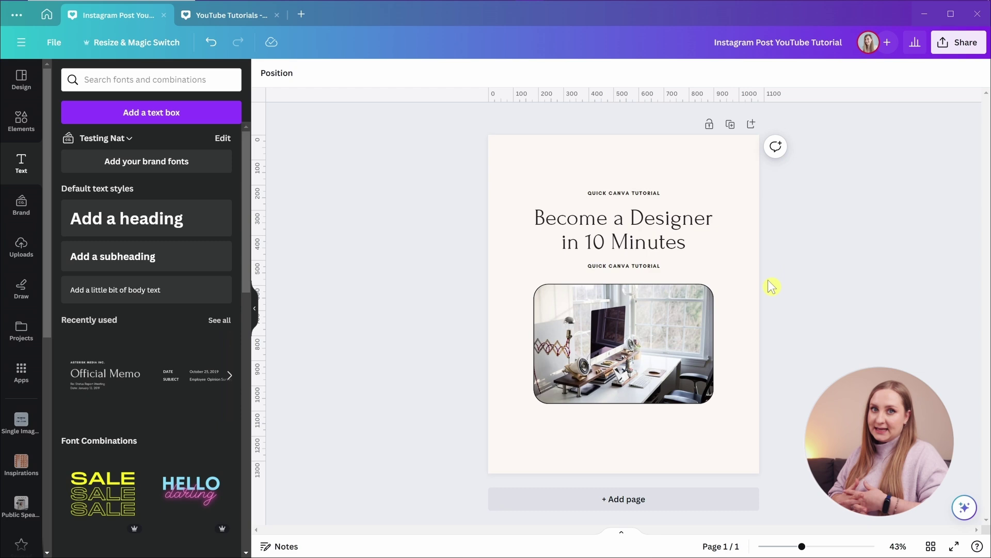
Change the top line to 'HOW TO' at font size 20.
double_click(587, 191)
key(Caps_Lock)
text(HOW TO)
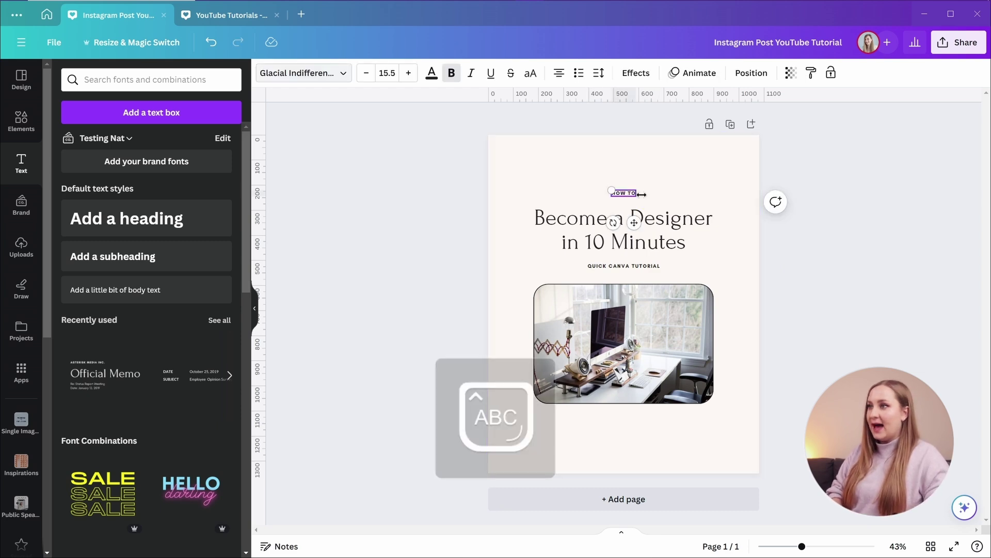
click(387, 73)
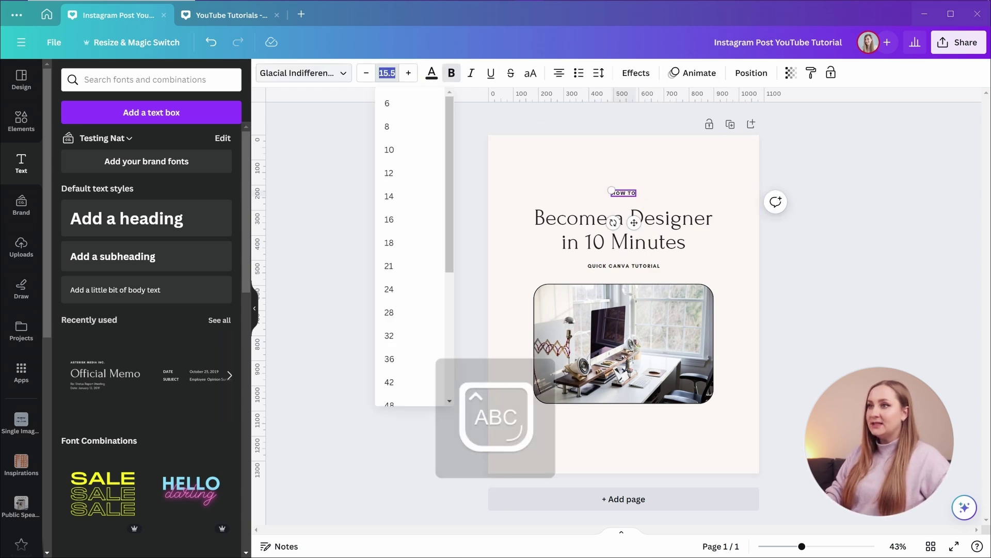
text(20)
key(Return)
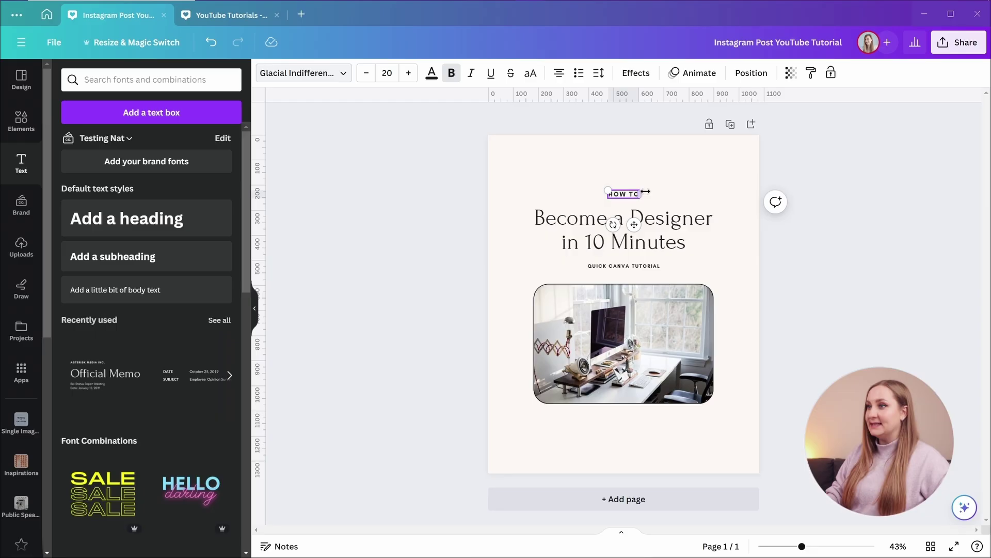
Give HOW TO a dark Background effect with light off-white lettering.
click(631, 82)
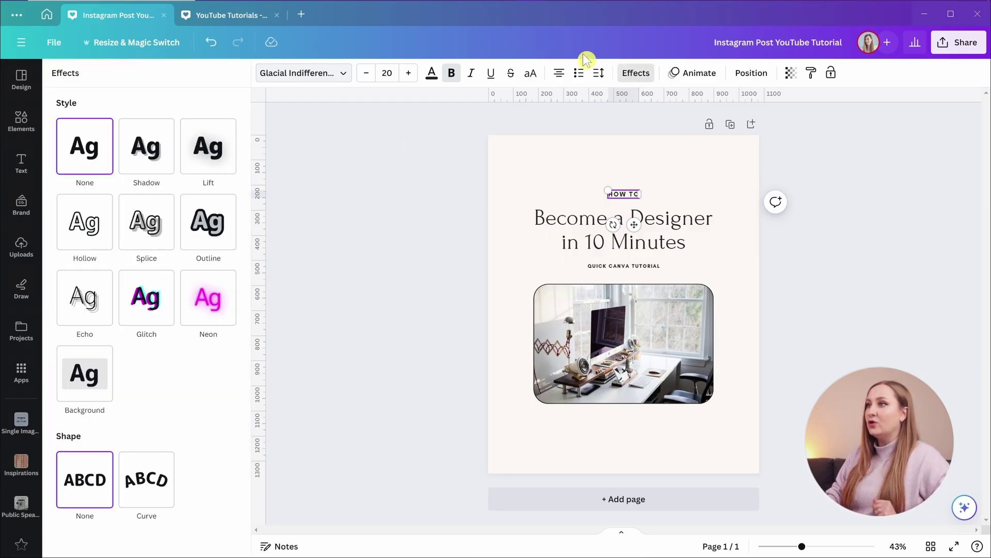
click(83, 388)
click(218, 521)
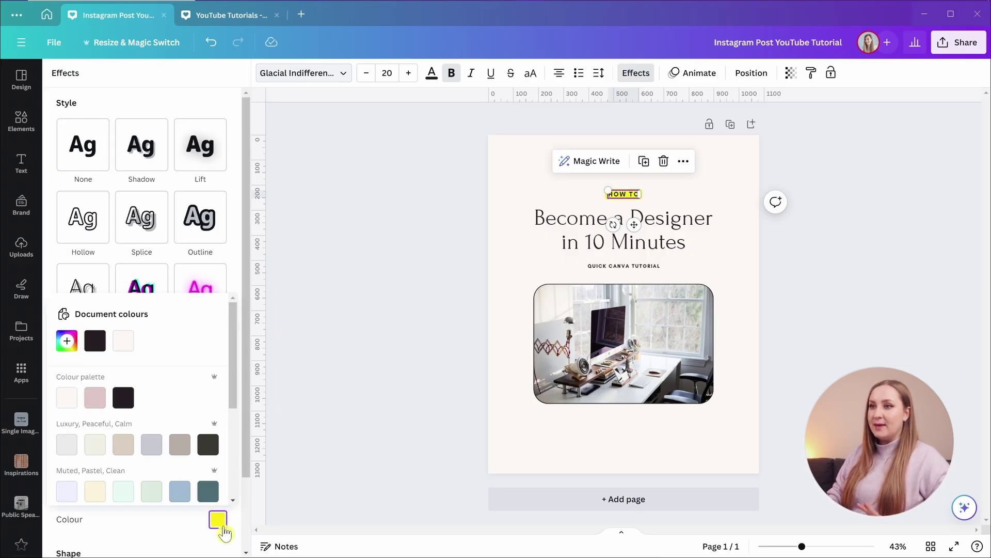
click(124, 399)
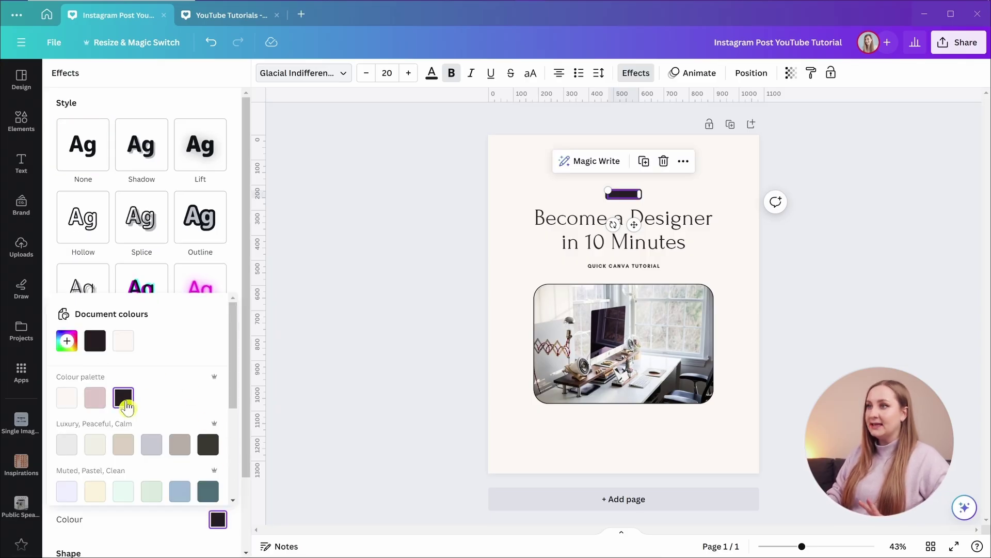
click(431, 75)
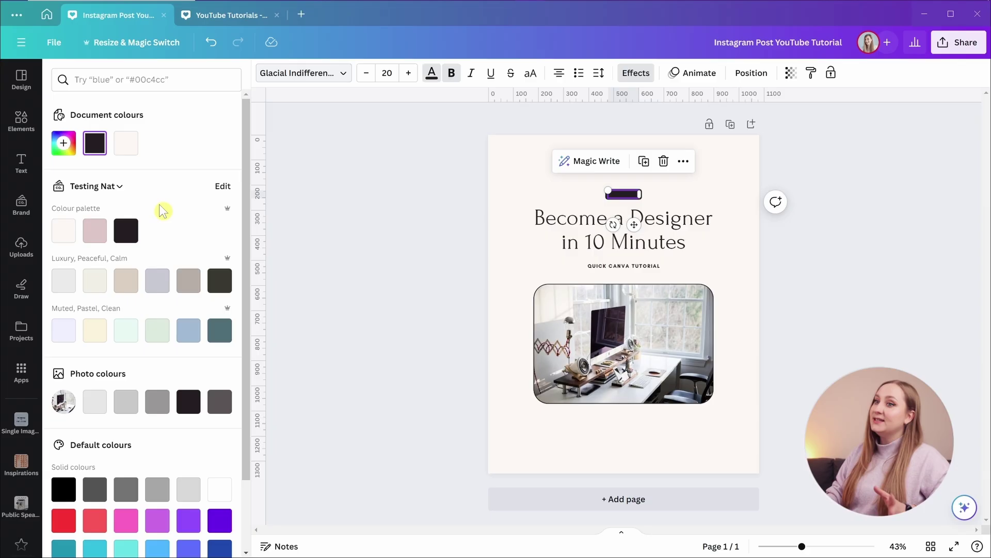
click(66, 232)
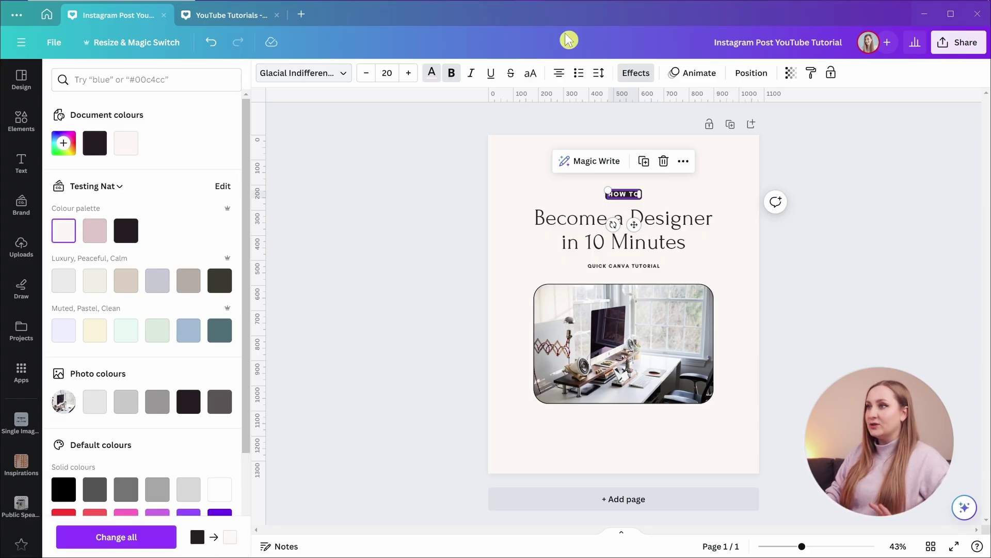
Set the HOW TO badge roundness to 54 and widen its padding.
click(632, 73)
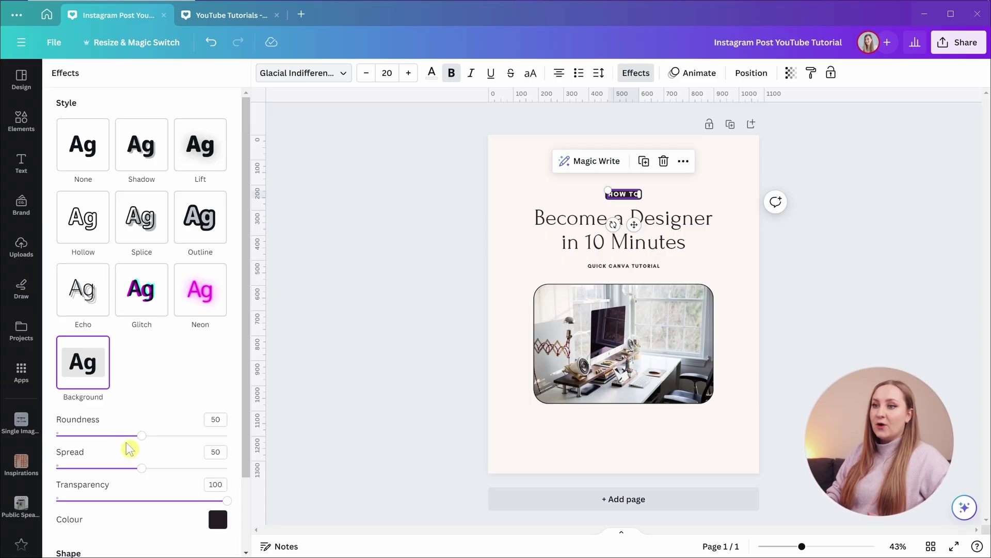
mouse_move(141, 436)
mouse_down()
mouse_move(133, 436)
mouse_move(151, 442)
mouse_up()
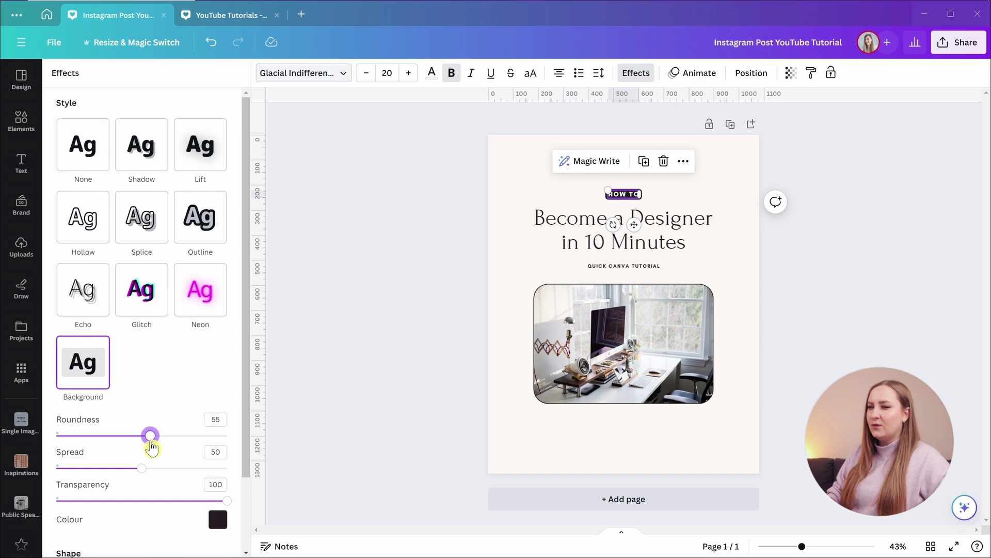
drag(150, 445, 148, 445)
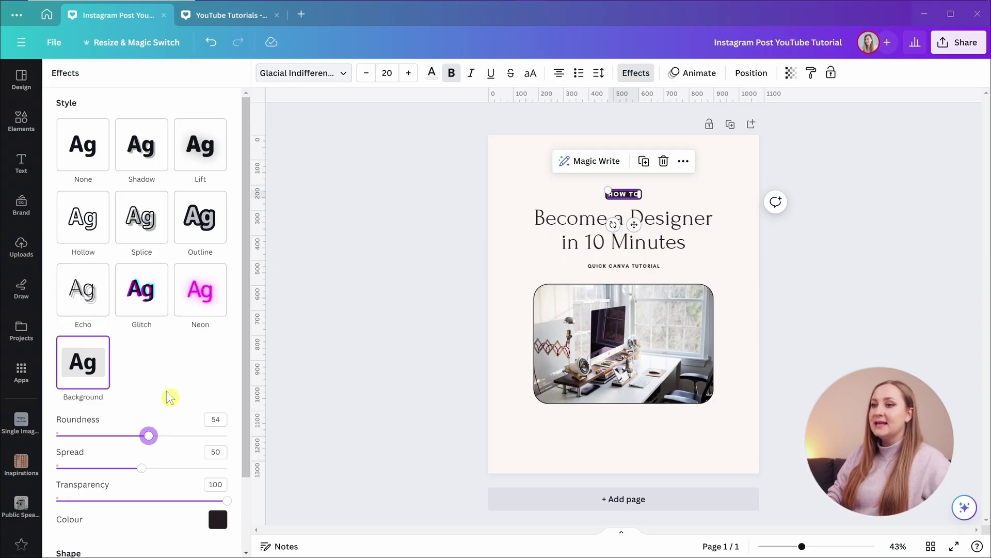
drag(148, 470, 202, 472)
click(863, 304)
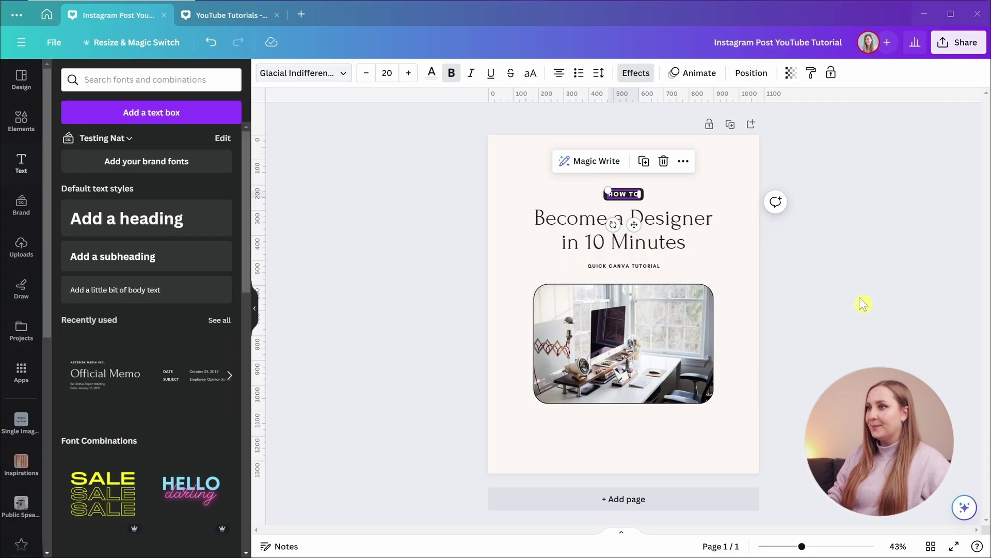
Undo the padding change and nudge HOW TO up for even spacing above the heading.
key(ctrl+z)
drag(634, 224, 634, 221)
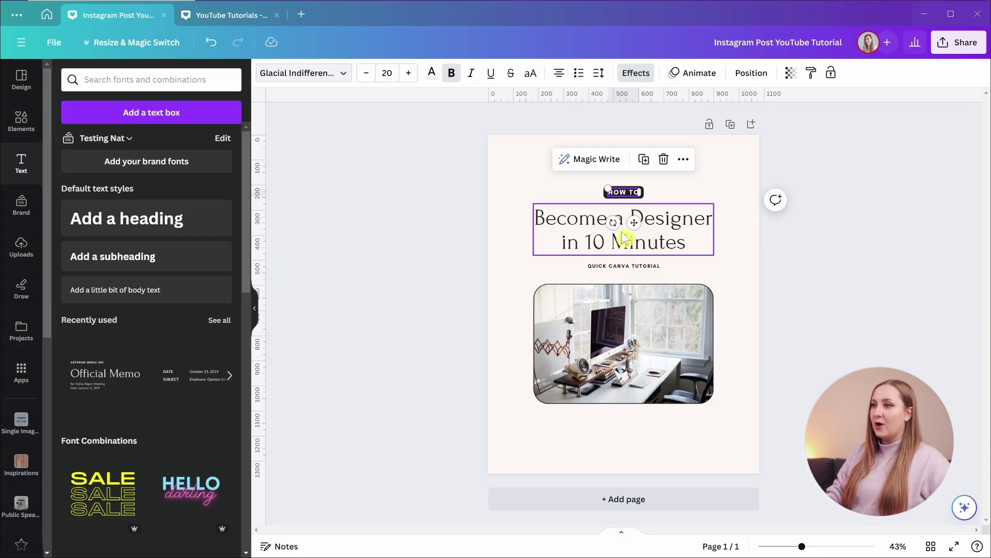
click(704, 192)
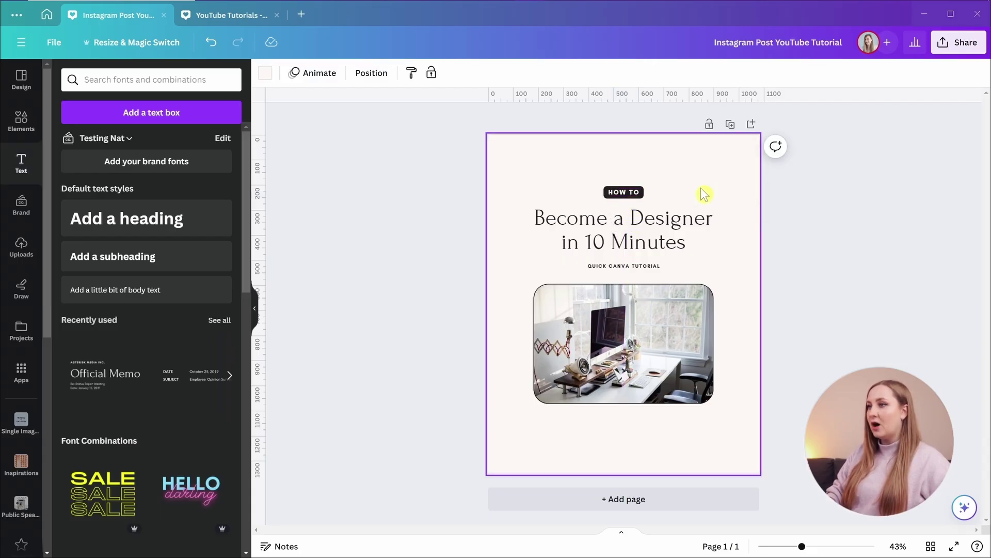
Add a circle shape and move it to the photo's right edge.
click(25, 124)
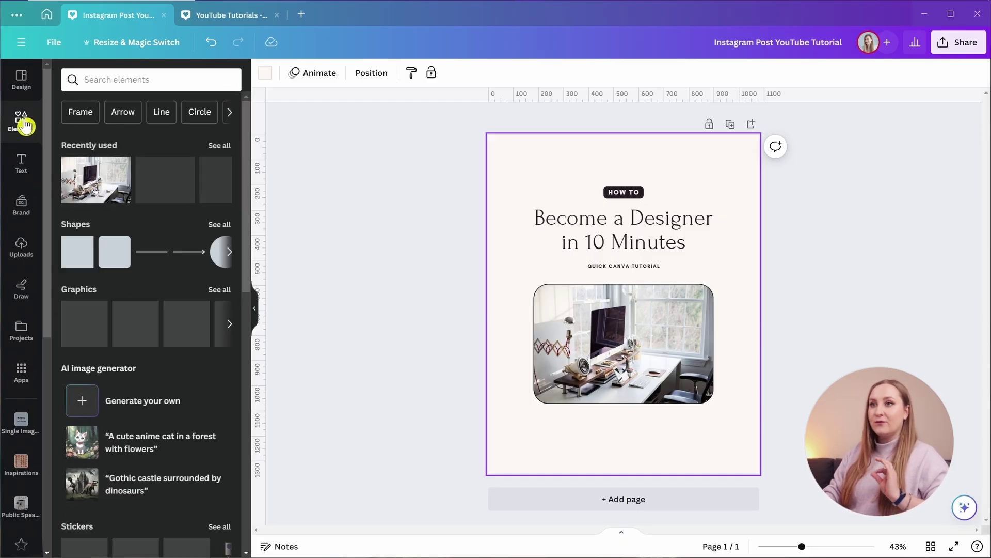
click(217, 253)
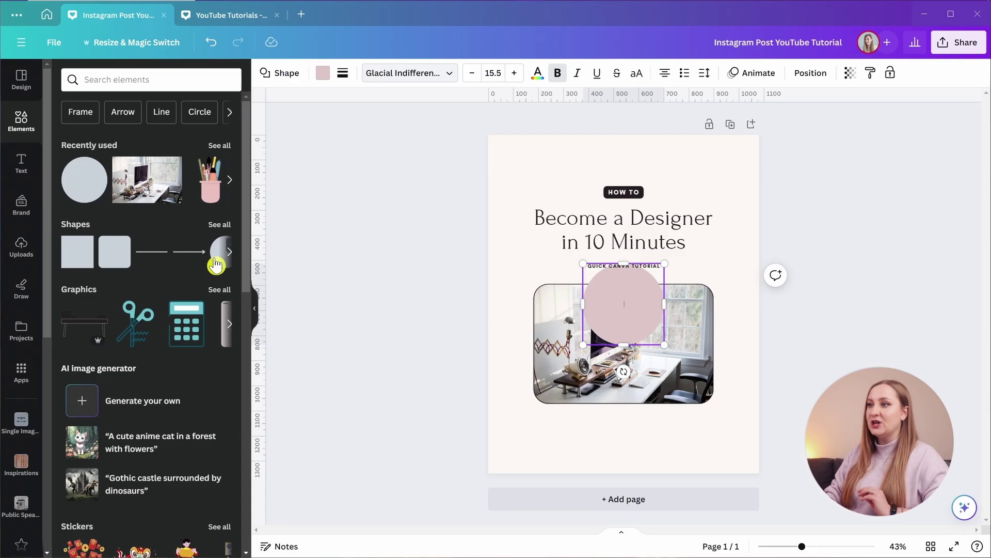
drag(637, 316, 709, 344)
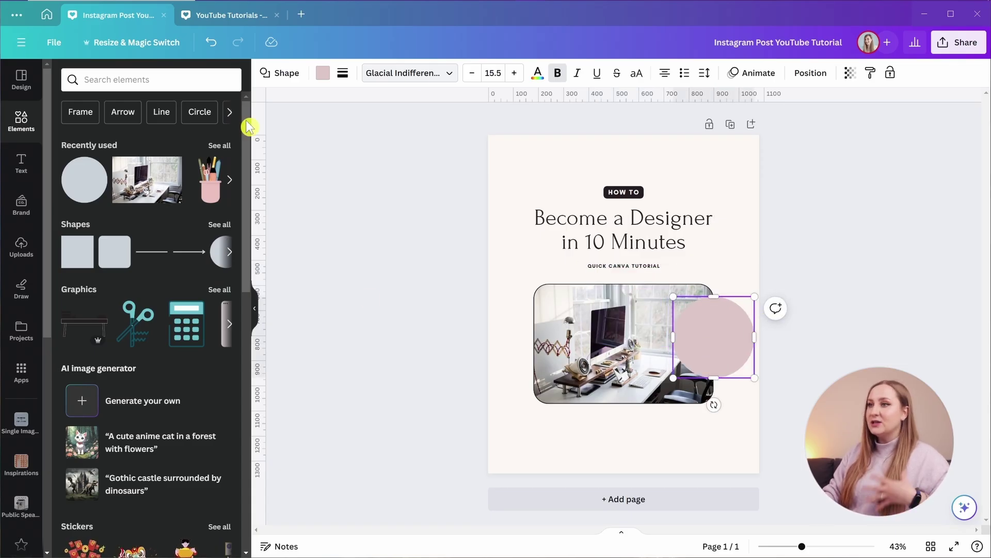
Colour the circle dusty pink #DEC7C7 from the palette.
click(322, 74)
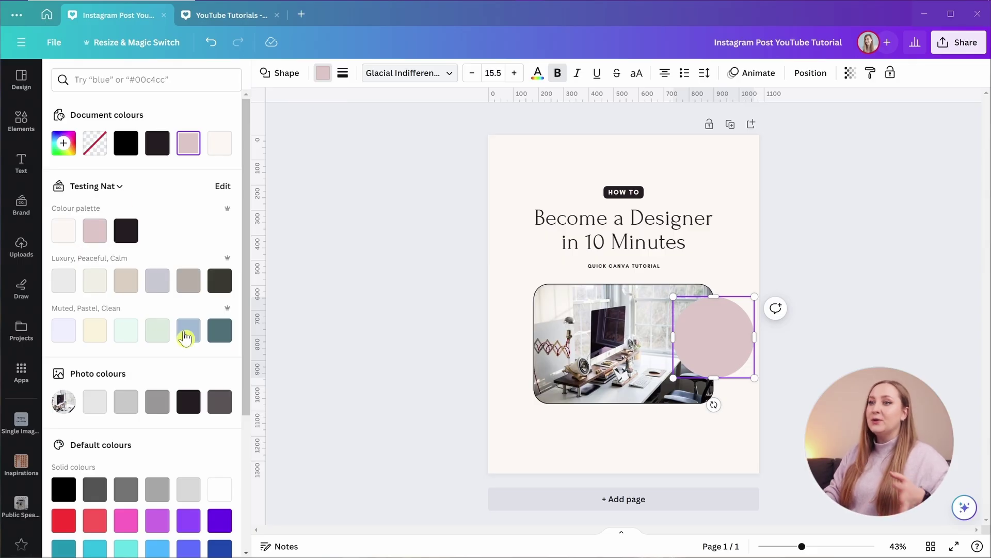
click(187, 330)
click(159, 332)
click(125, 339)
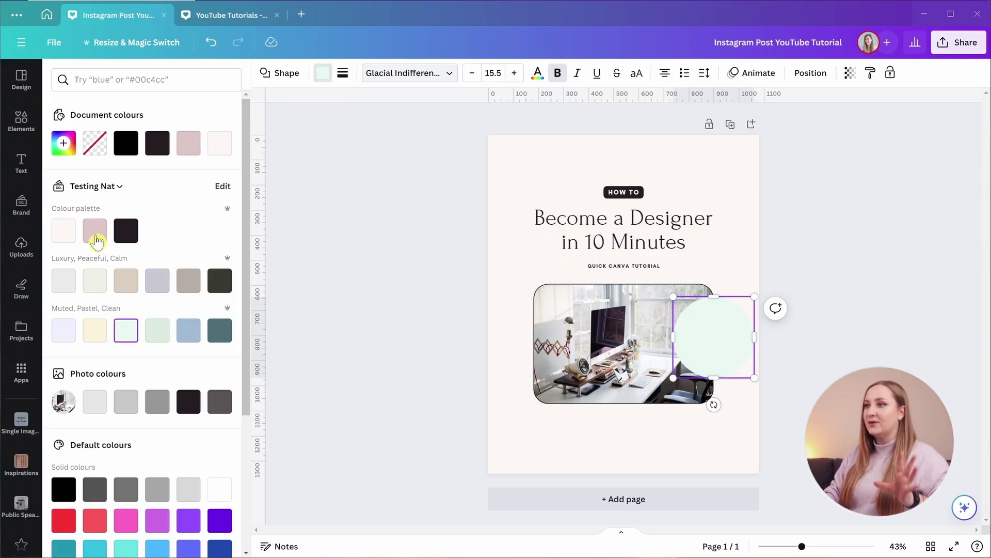
click(94, 232)
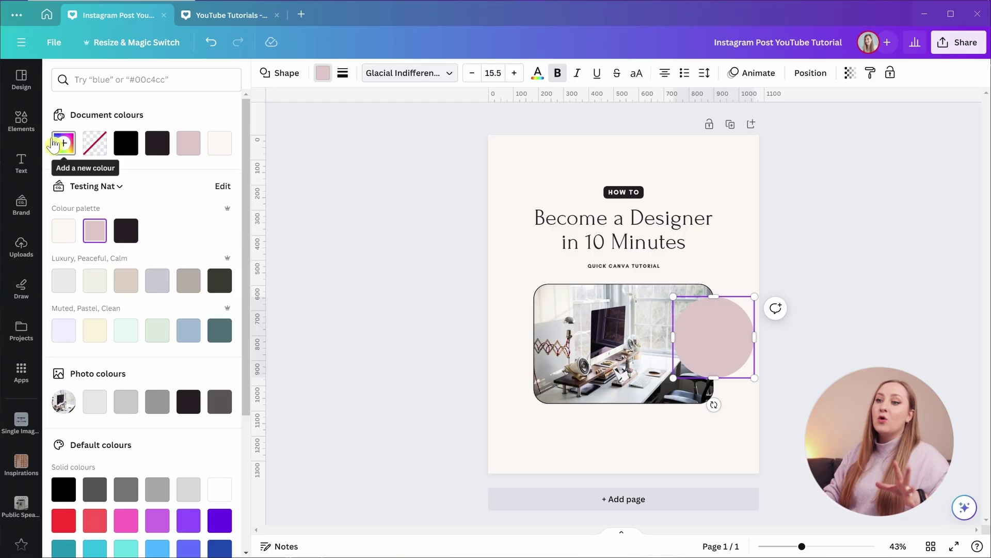
scroll(138, 250, down, 4)
scroll(174, 350, up, 5)
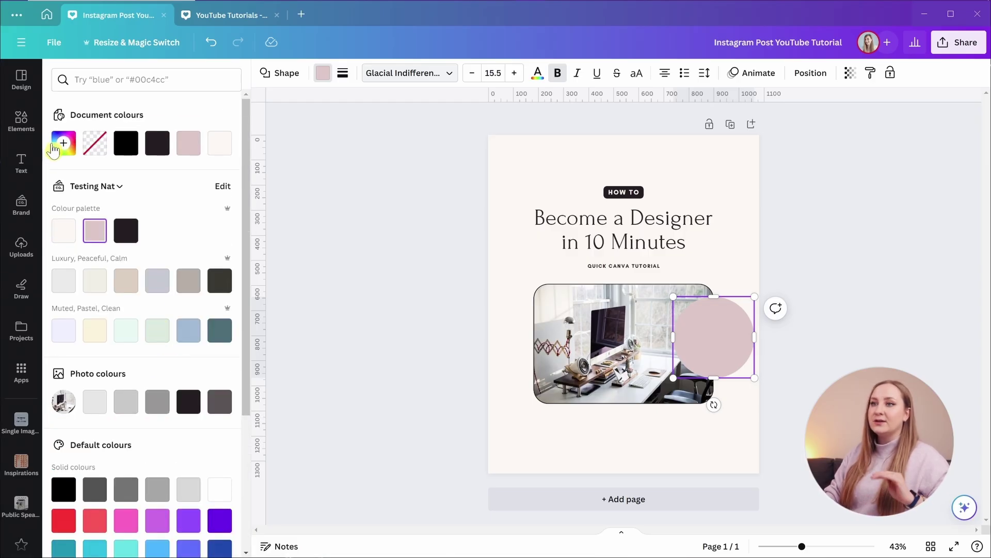
click(64, 143)
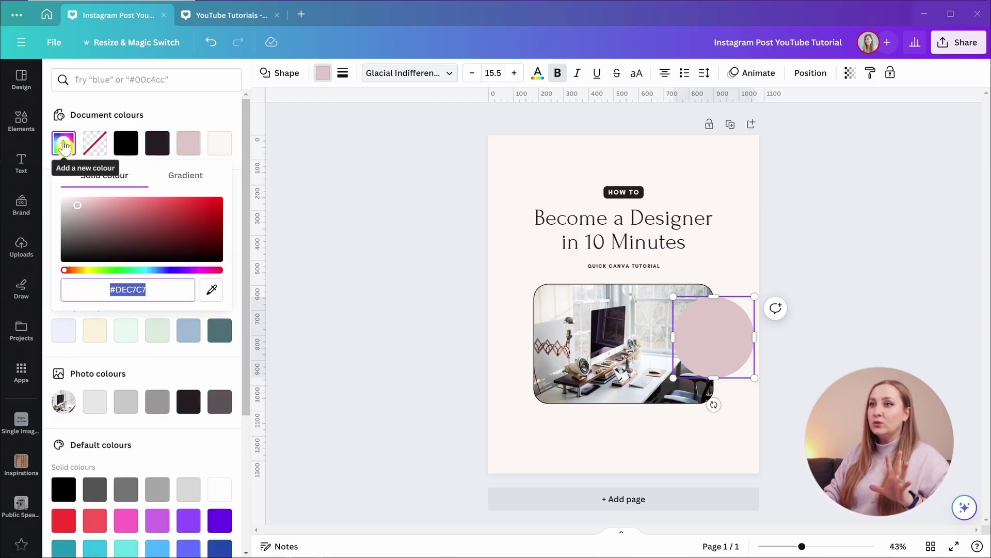
click(63, 145)
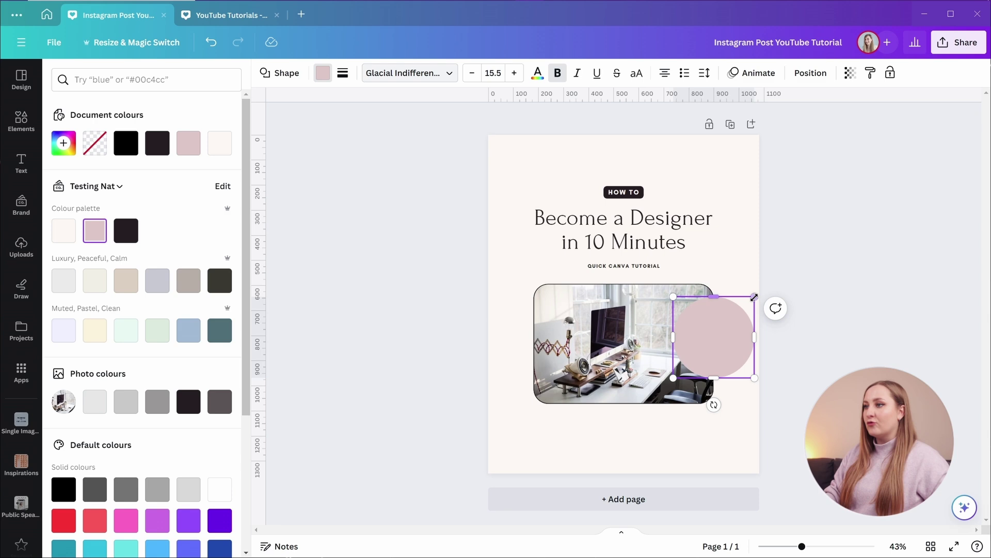
Shrink the circle to about 194 by 194 overlapping the photo's right edge.
drag(756, 297, 740, 313)
mouse_move(722, 353)
mouse_down()
mouse_move(701, 343)
mouse_move(717, 335)
mouse_up()
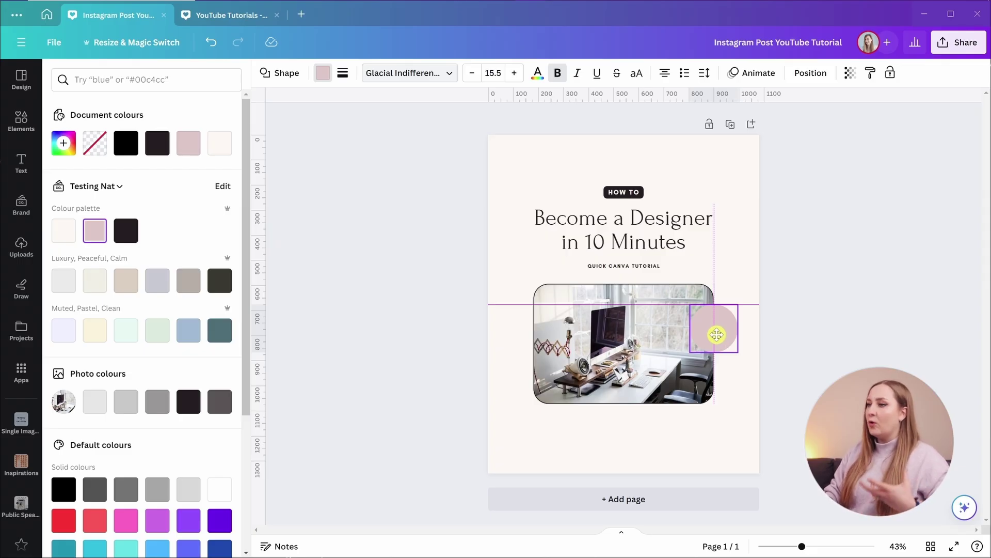
mouse_move(714, 333)
mouse_down()
mouse_move(695, 332)
mouse_move(722, 333)
mouse_move(712, 329)
mouse_up()
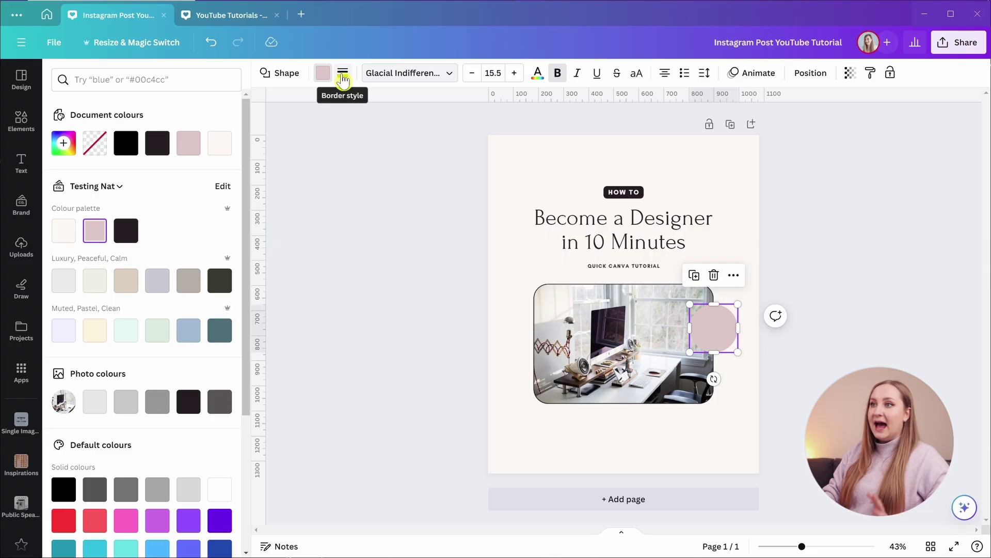
Give the pink circle a thin solid weight-3 outline like the photo's.
click(343, 79)
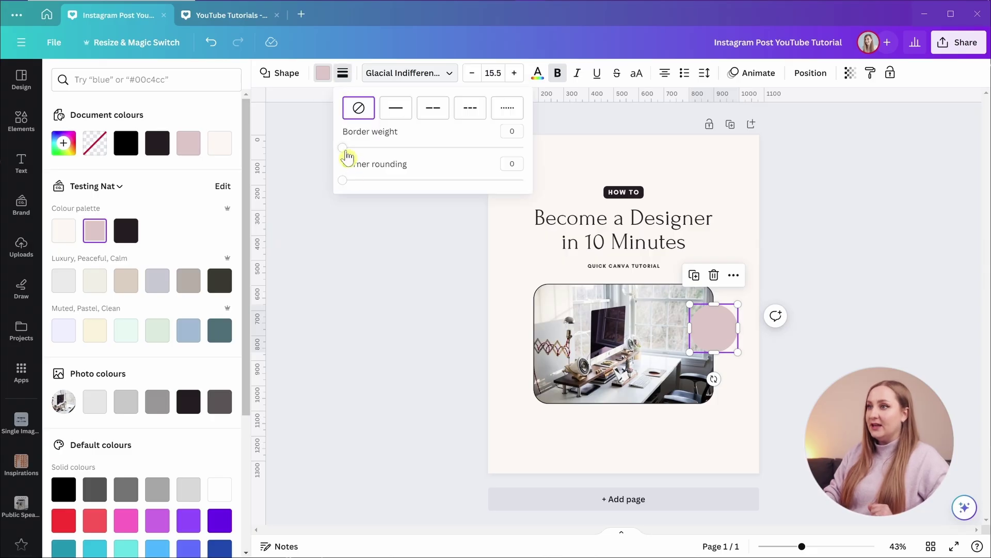
drag(347, 155, 346, 156)
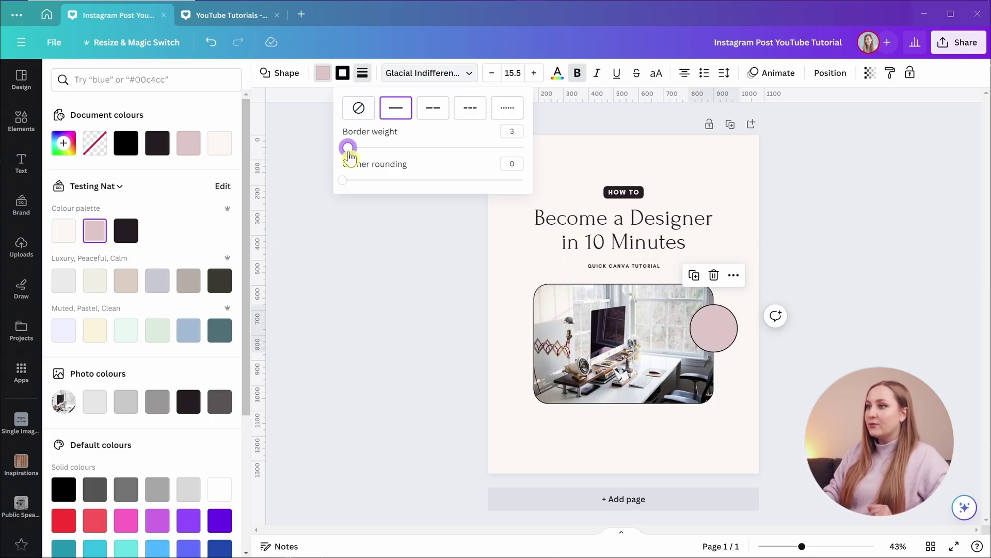
click(622, 305)
click(391, 74)
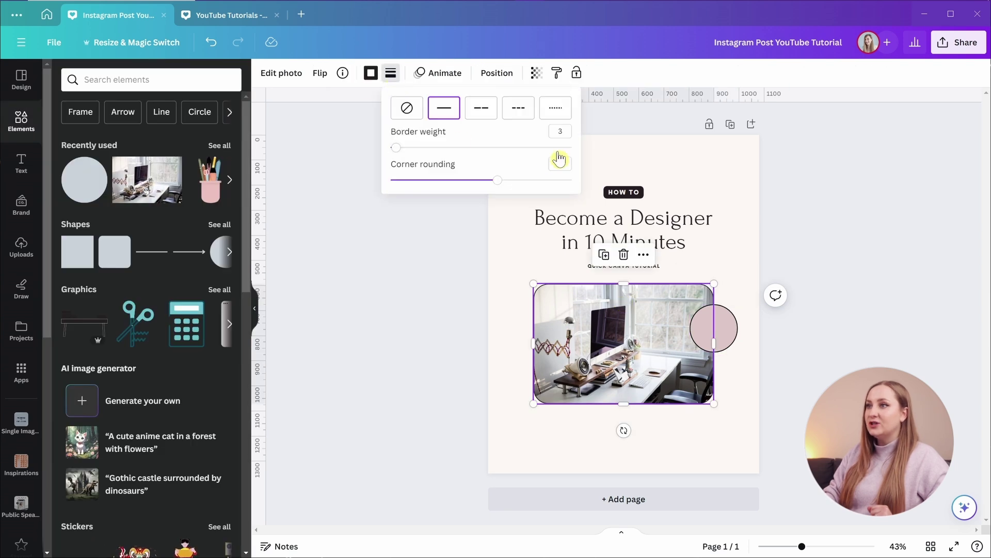
Colour the circle's border the dark brand colour #251e22.
click(723, 334)
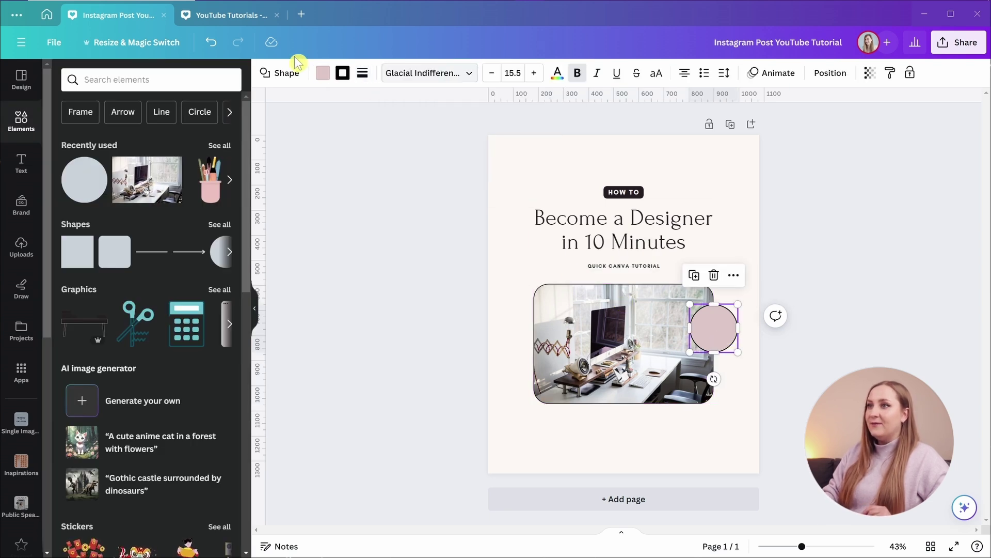
click(345, 76)
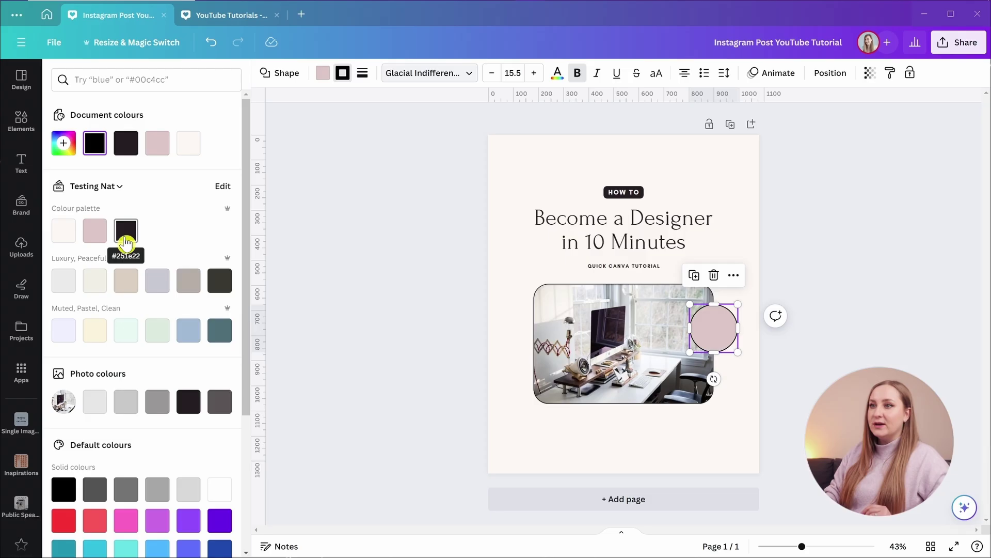
click(126, 238)
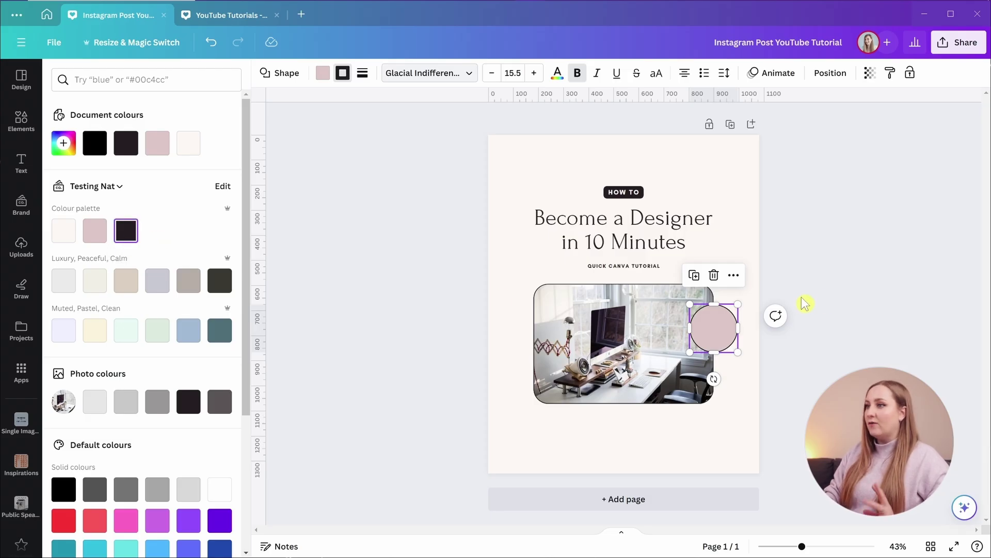
key(Escape)
double_click(718, 335)
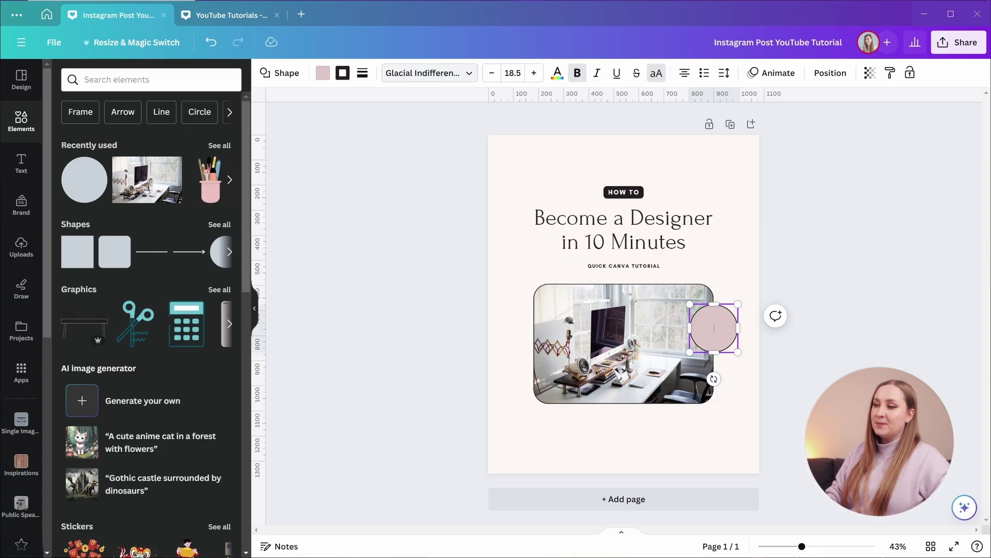
Add 'WATCH IT NOW' in upper-case, upright Glacial Indifference at size 68.8.
click(793, 344)
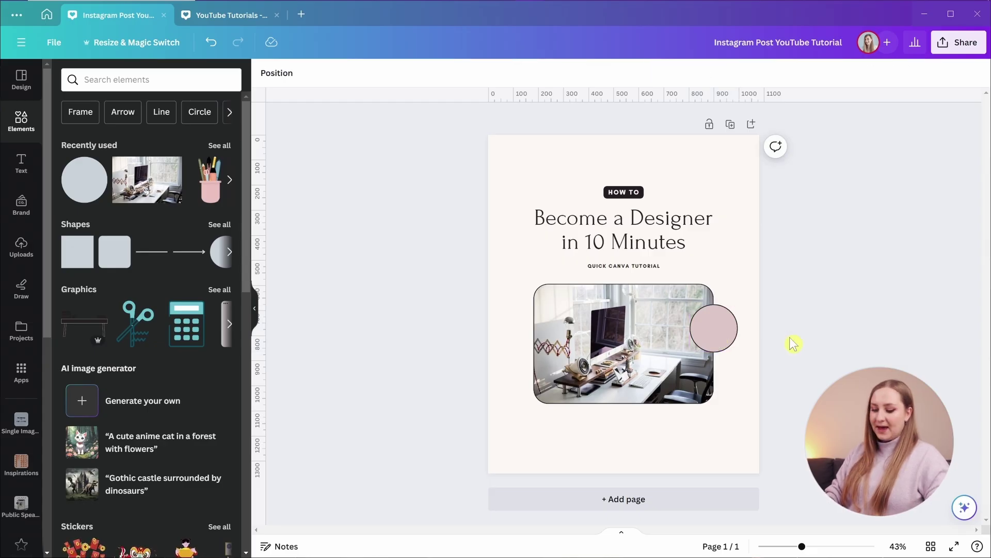
key(t)
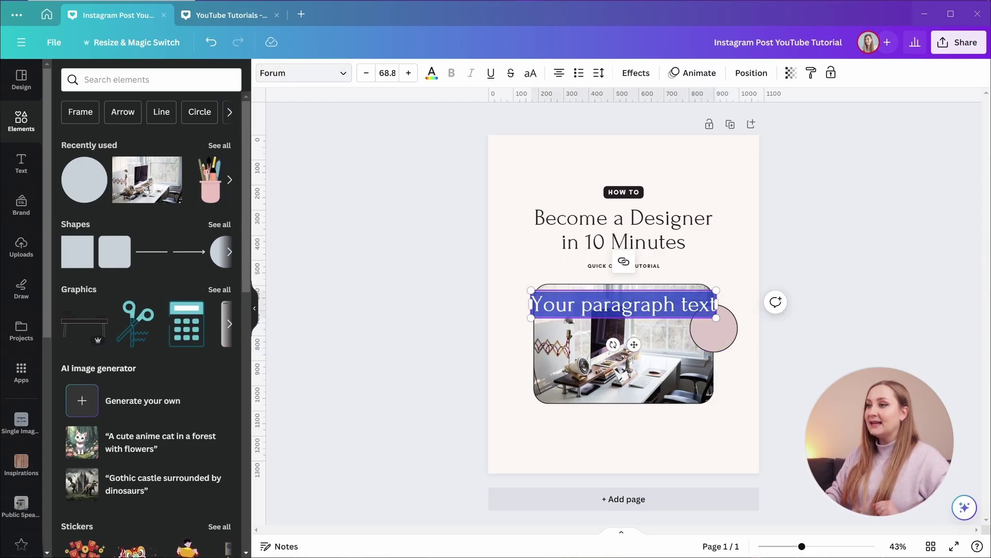
text(watch it now)
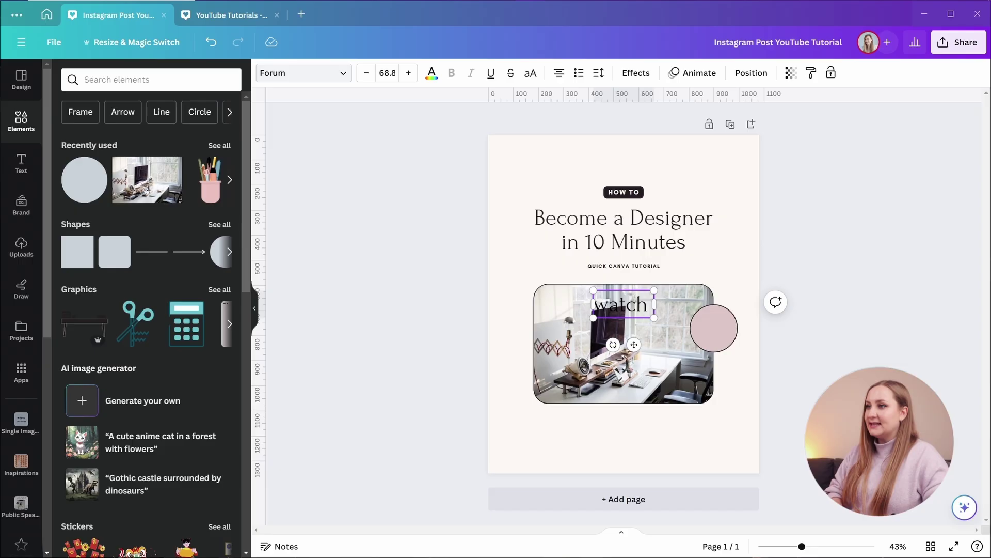
click(531, 78)
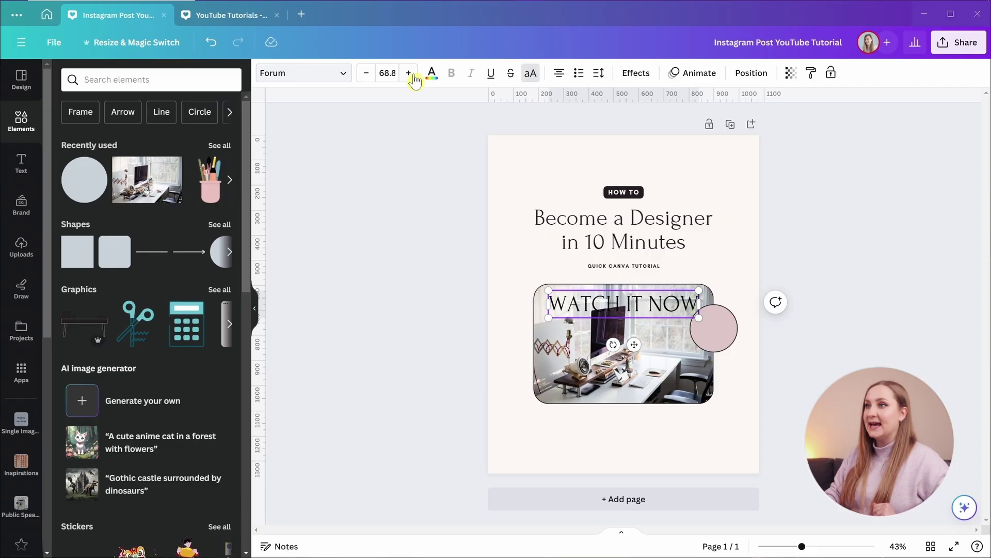
click(319, 75)
click(129, 212)
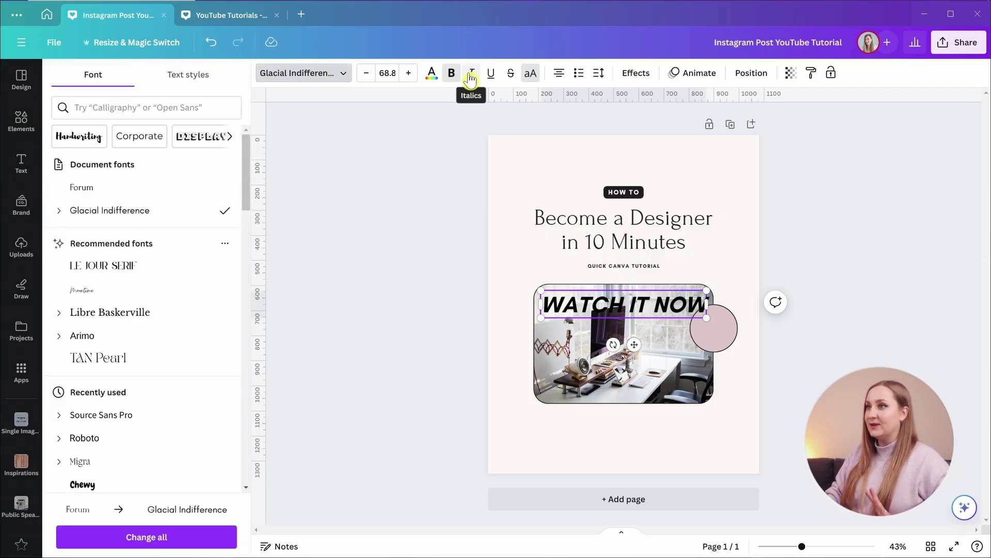
double_click(625, 304)
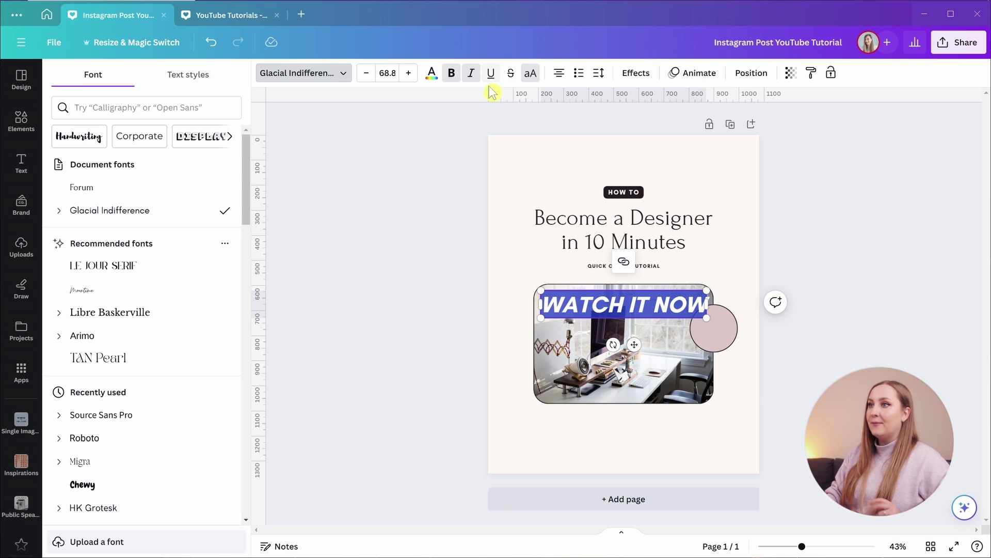
click(472, 76)
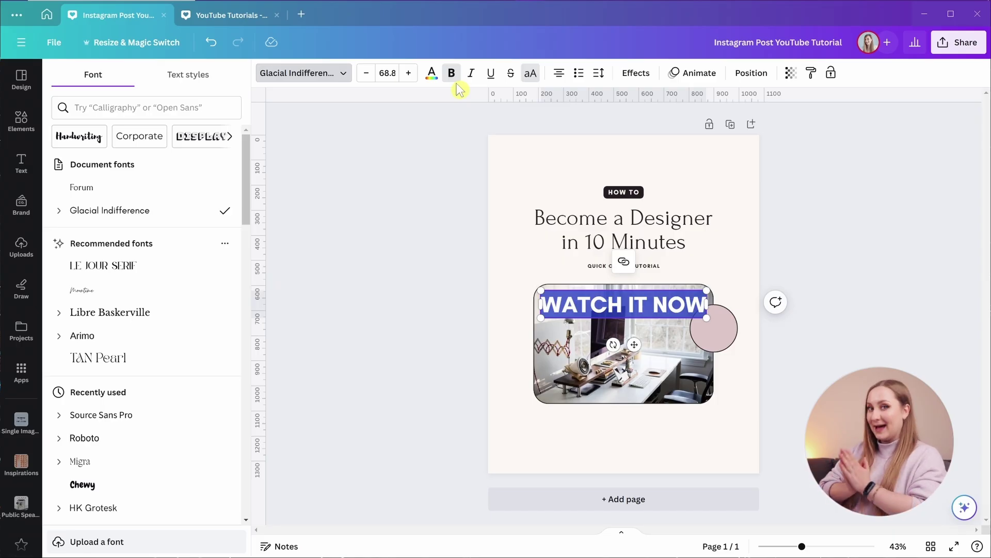
Resize WATCH IT NOW to two lines at size 26 inside the pink circle.
drag(707, 291, 643, 308)
drag(637, 363, 723, 367)
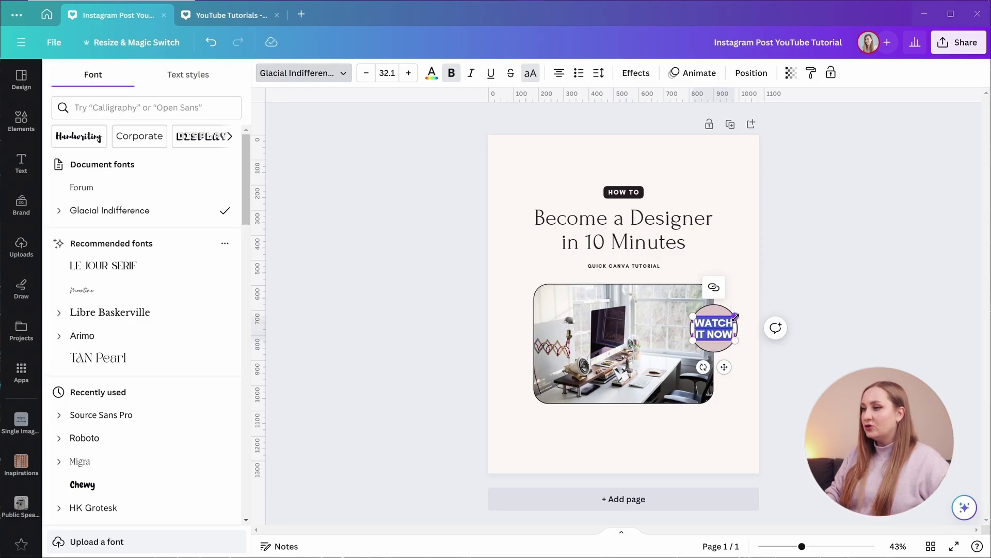
drag(735, 316, 733, 321)
click(785, 306)
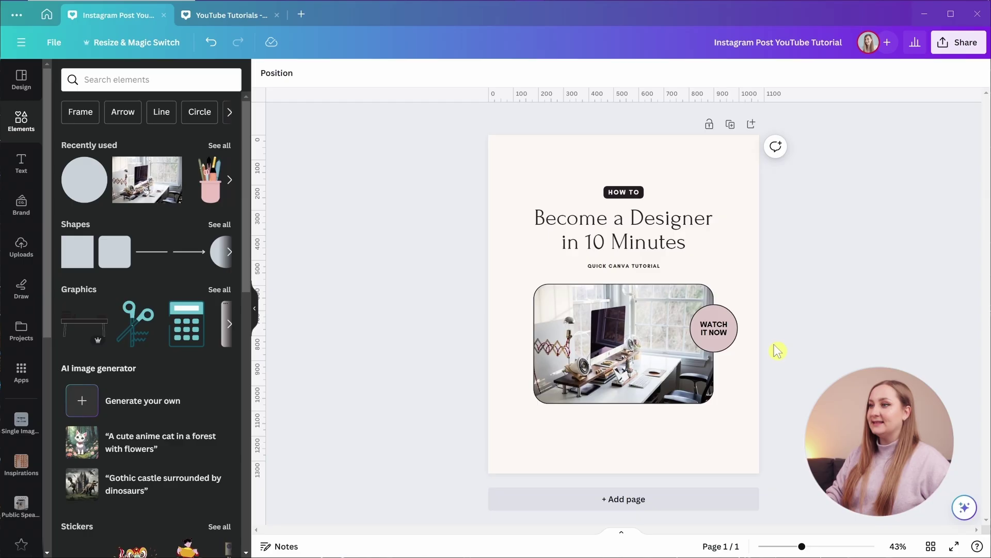
click(730, 323)
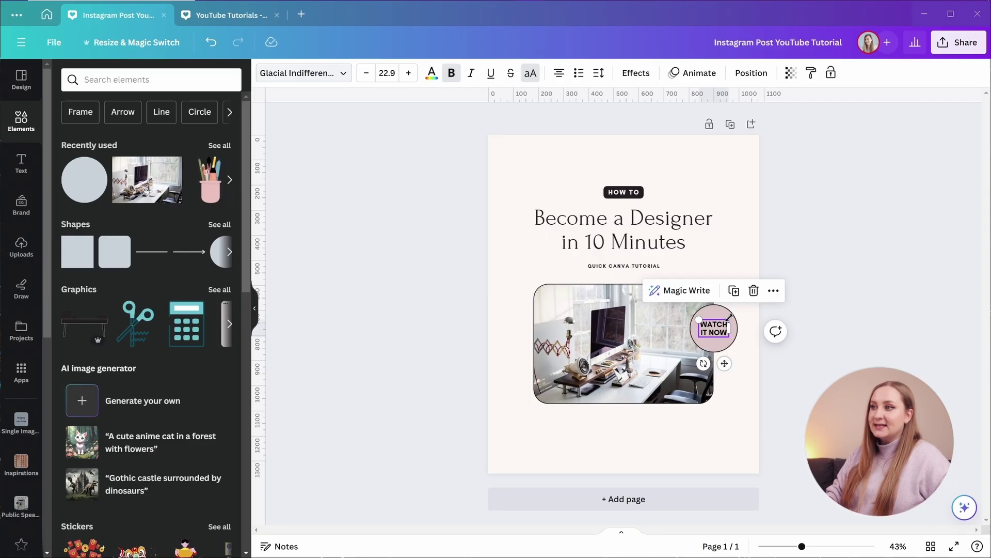
drag(730, 318, 734, 329)
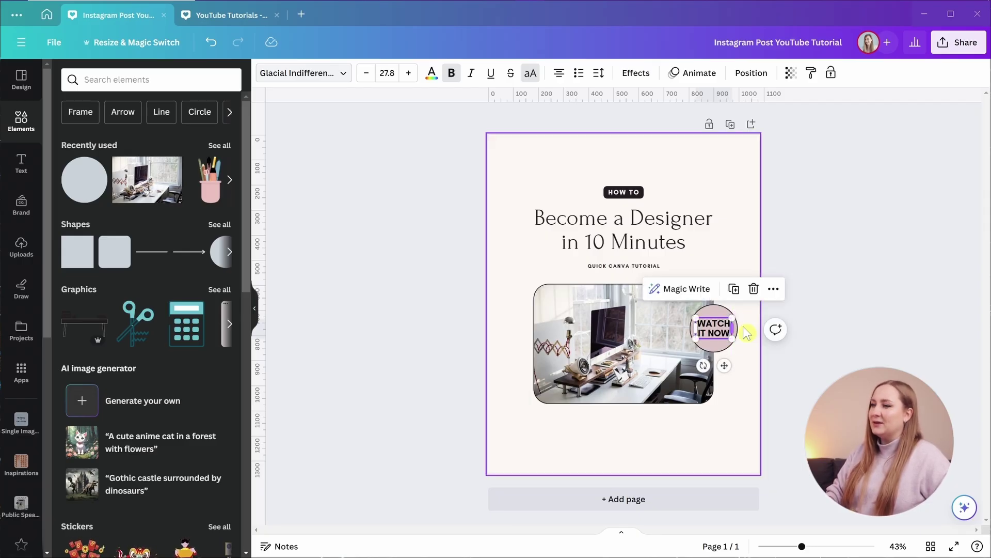
scroll(748, 333, up, 5)
mouse_move(935, 297)
mouse_down()
mouse_move(953, 290)
mouse_move(934, 304)
mouse_up()
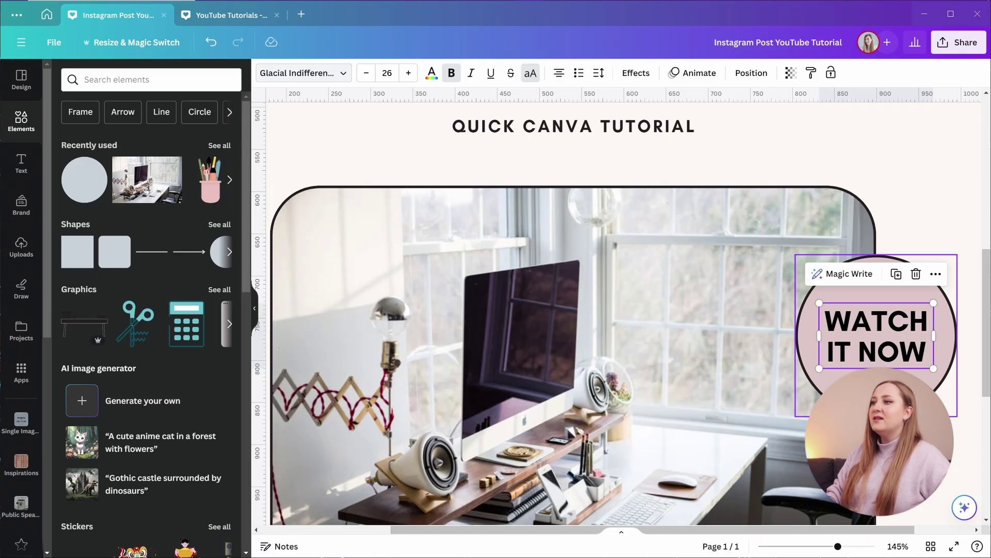
Tighten the WATCH IT NOW line spacing to 0.99 and recentre it in the circle.
click(599, 73)
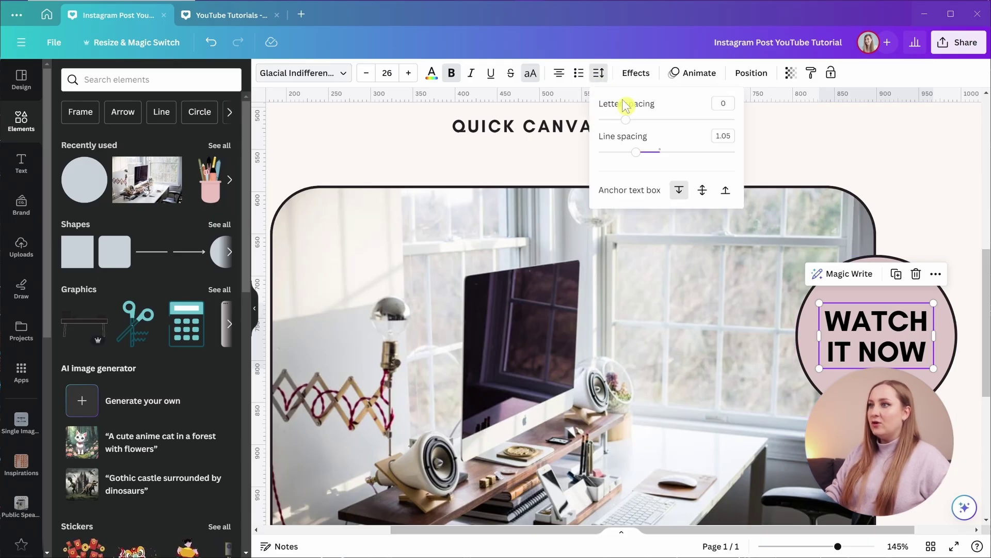
drag(636, 152, 632, 152)
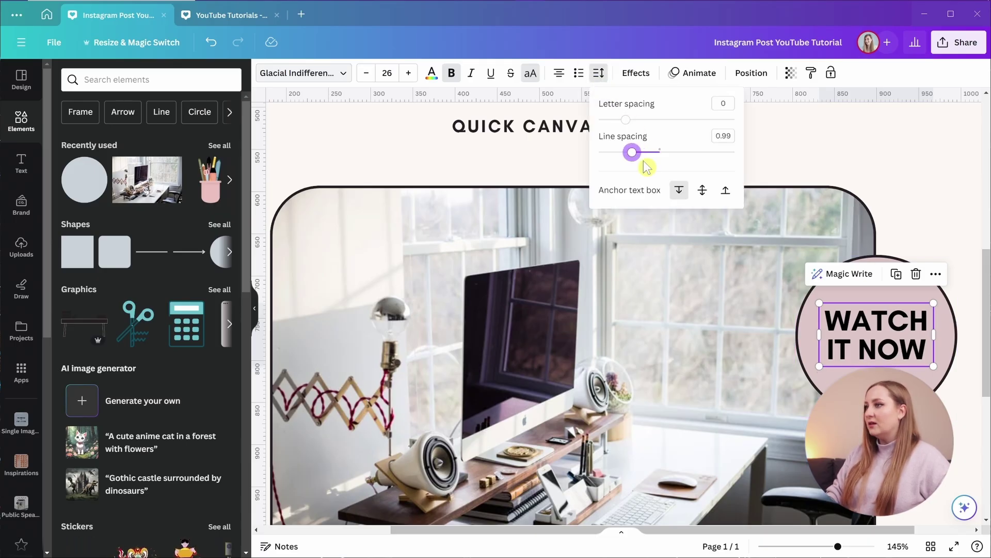
drag(909, 347, 911, 347)
scroll(849, 368, down, 5)
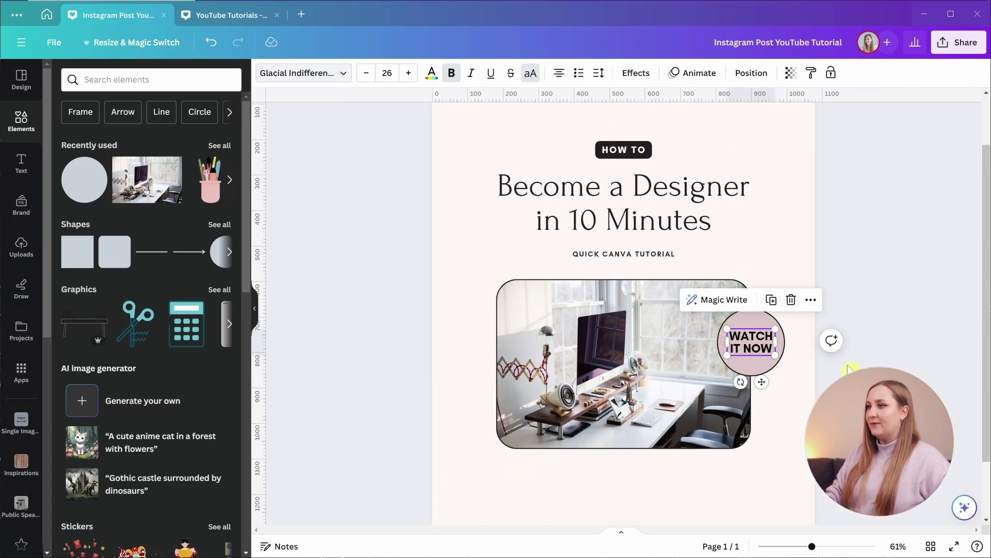
click(849, 368)
Group the pink circle with WATCH IT NOW and shrink the badge to text size 19.6.
scroll(751, 315, down, 2)
click(746, 340)
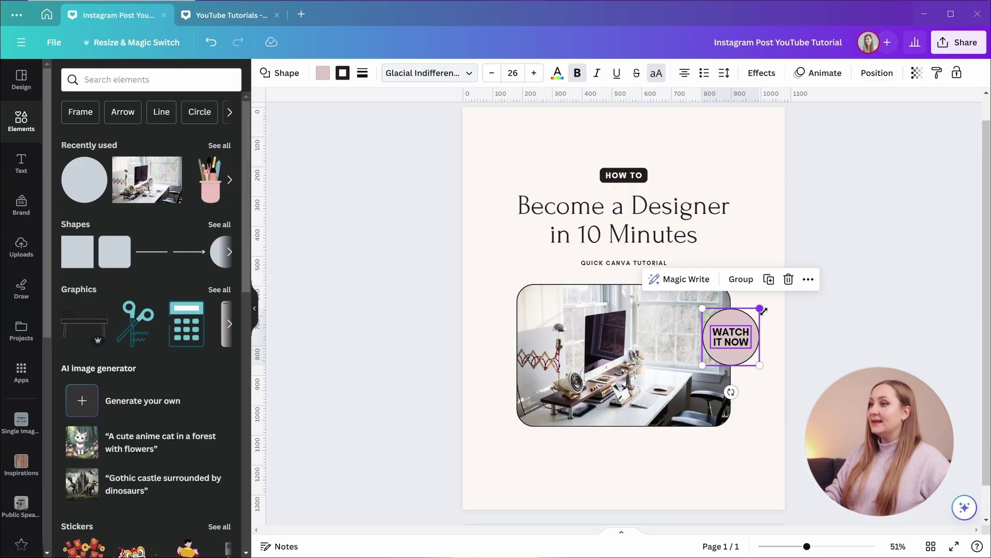
click(740, 279)
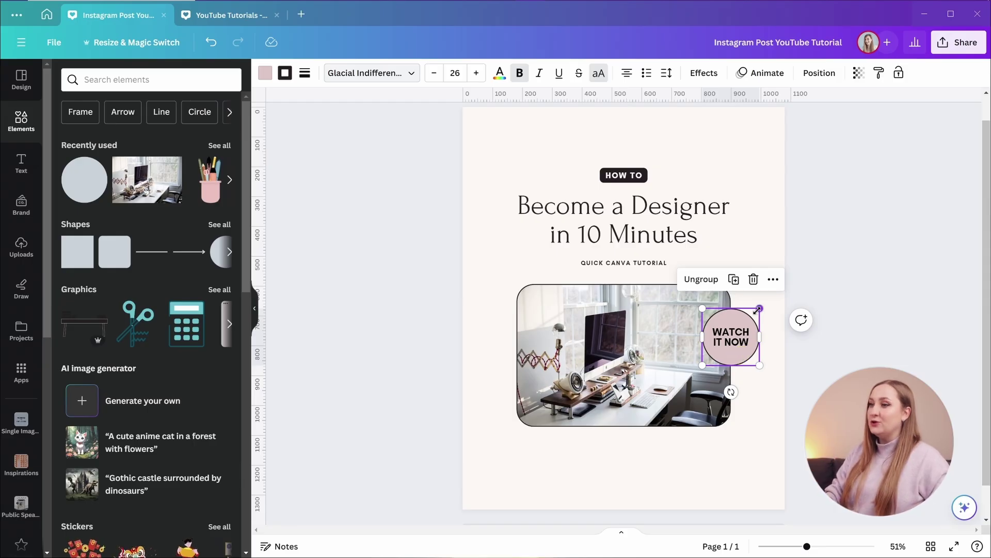
drag(757, 309, 753, 315)
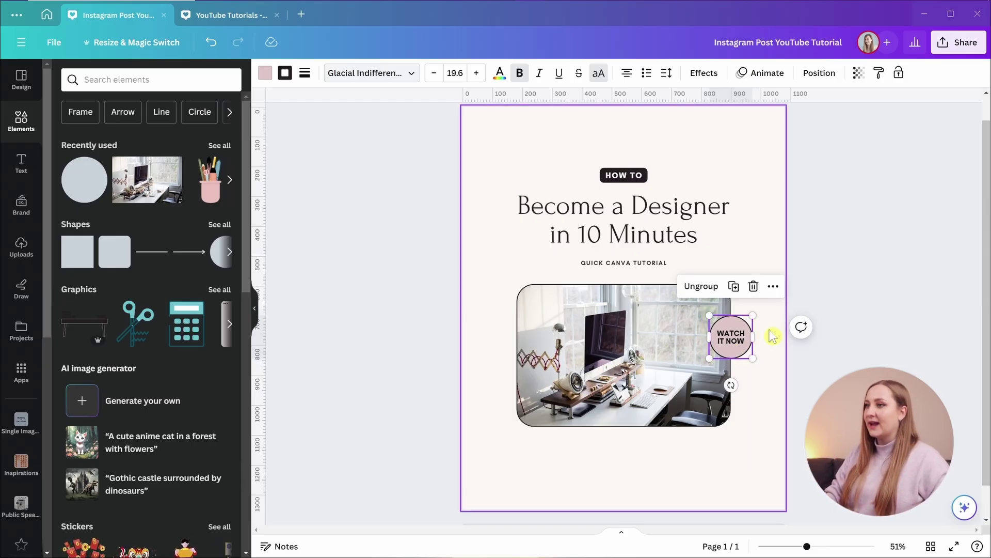
key(Escape)
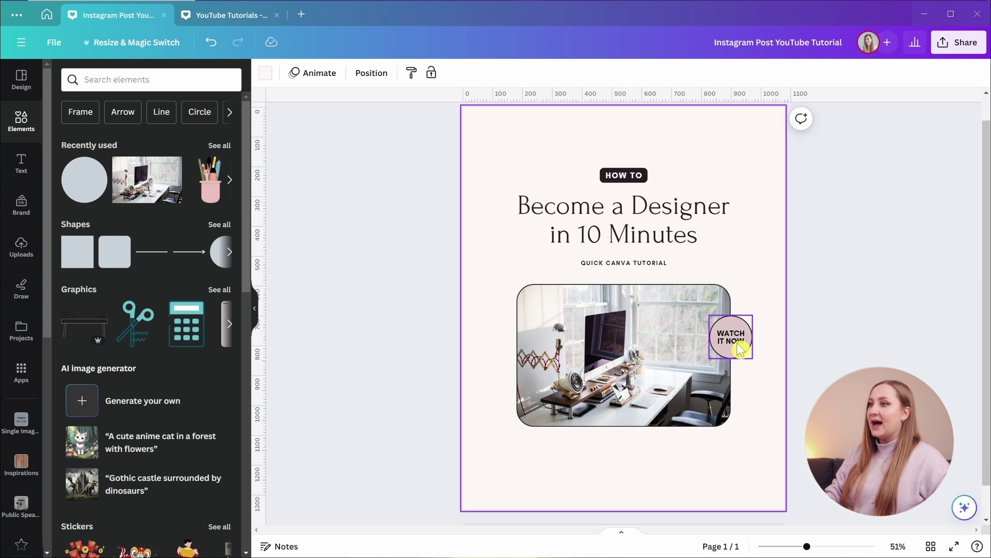
Centre the text in the circle and shift the heading, subtitle and photo down slightly.
drag(741, 349, 740, 338)
click(862, 355)
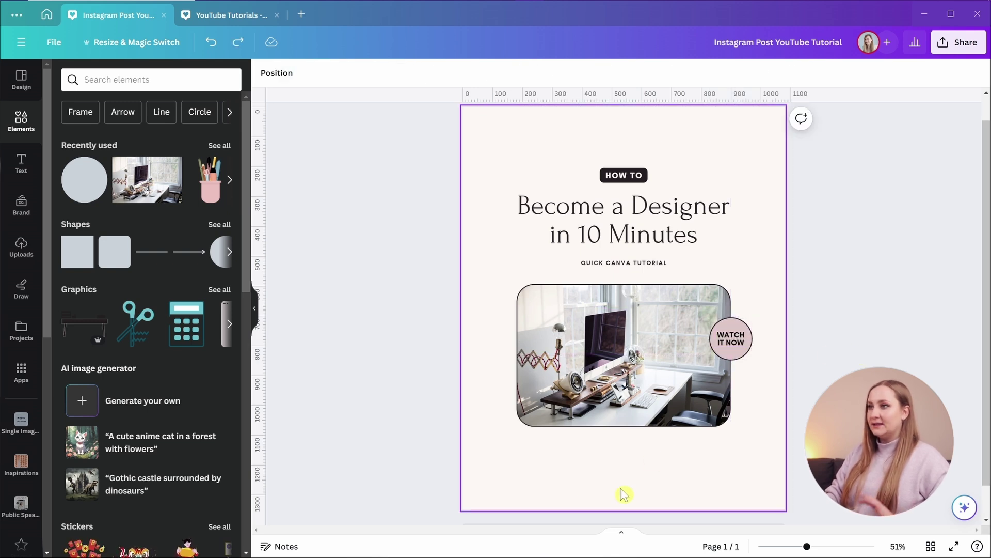
drag(621, 487, 630, 148)
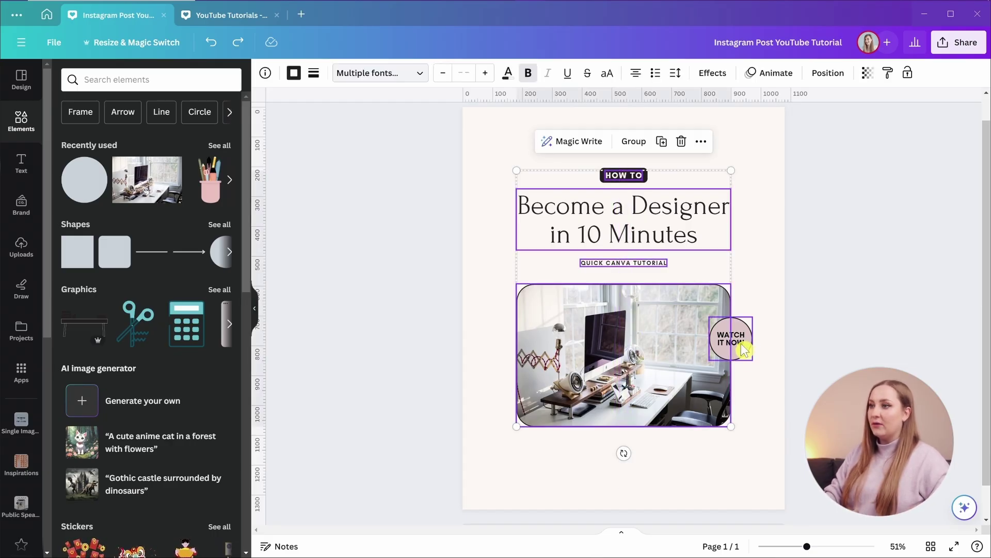
drag(643, 333, 642, 336)
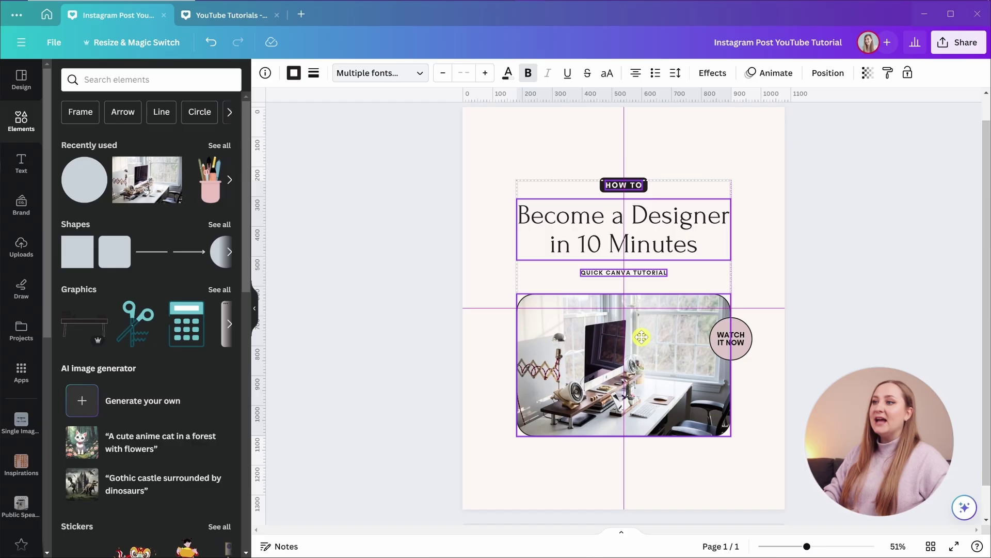
Finish moving the heading block, then try grouping and ungrouping the heading elements.
drag(642, 337, 642, 337)
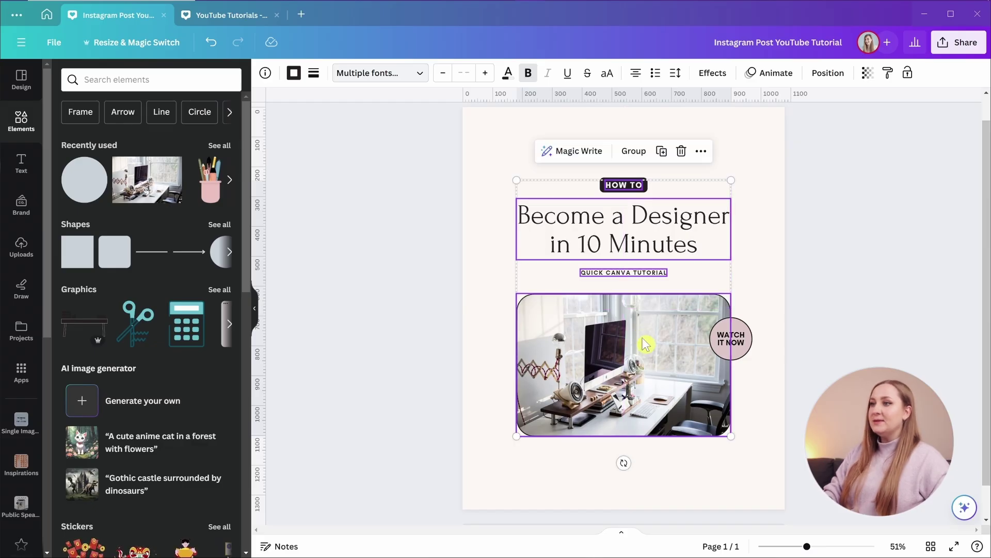
click(827, 73)
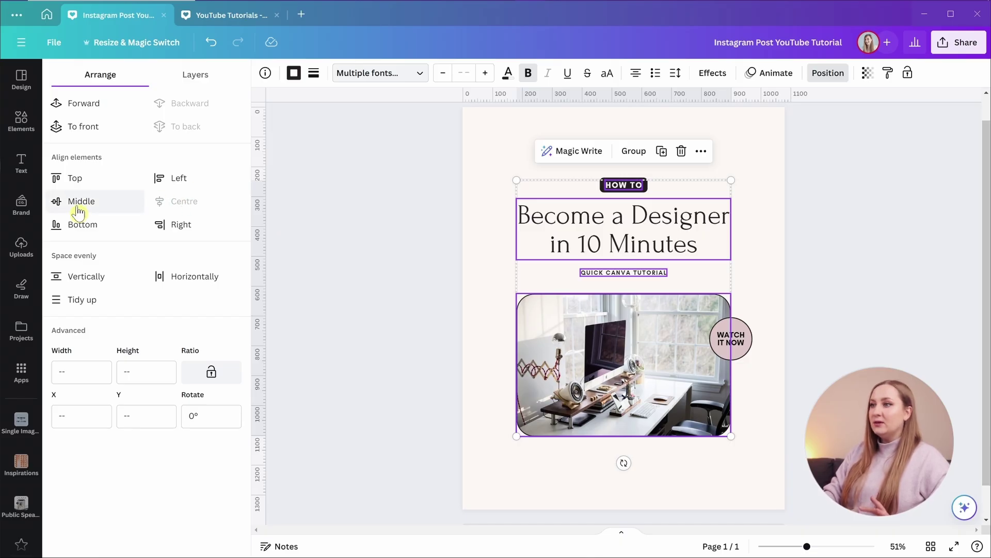
click(628, 157)
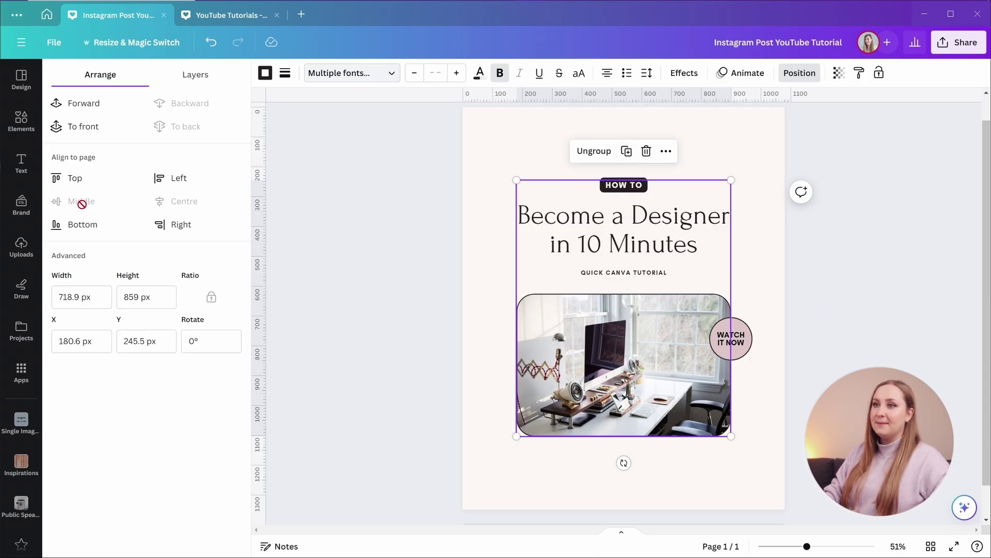
click(594, 151)
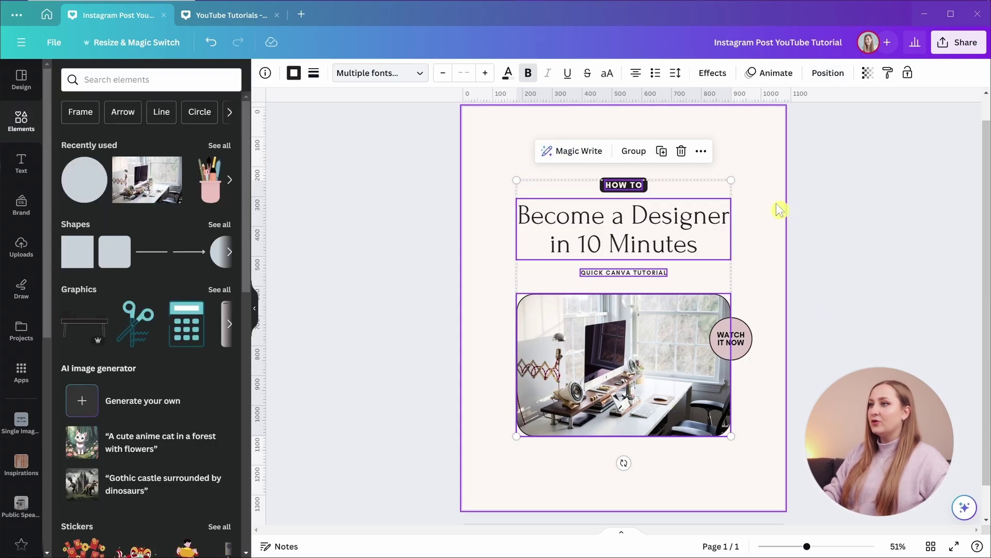
click(778, 206)
drag(768, 168, 587, 277)
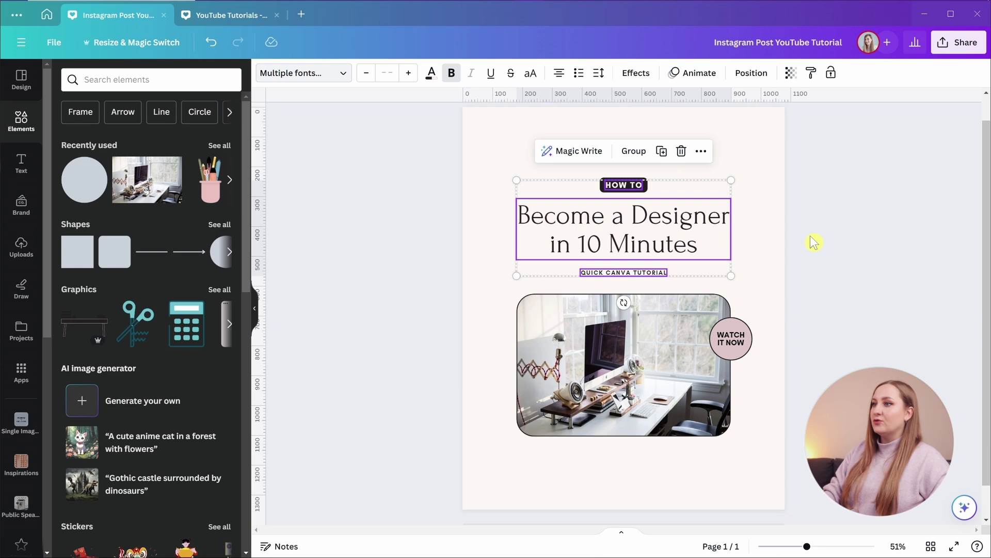
Nudge the WATCH IT NOW badge slightly lower on the photo's right edge.
mouse_move(733, 336)
mouse_down()
mouse_move(725, 343)
mouse_move(737, 349)
mouse_up()
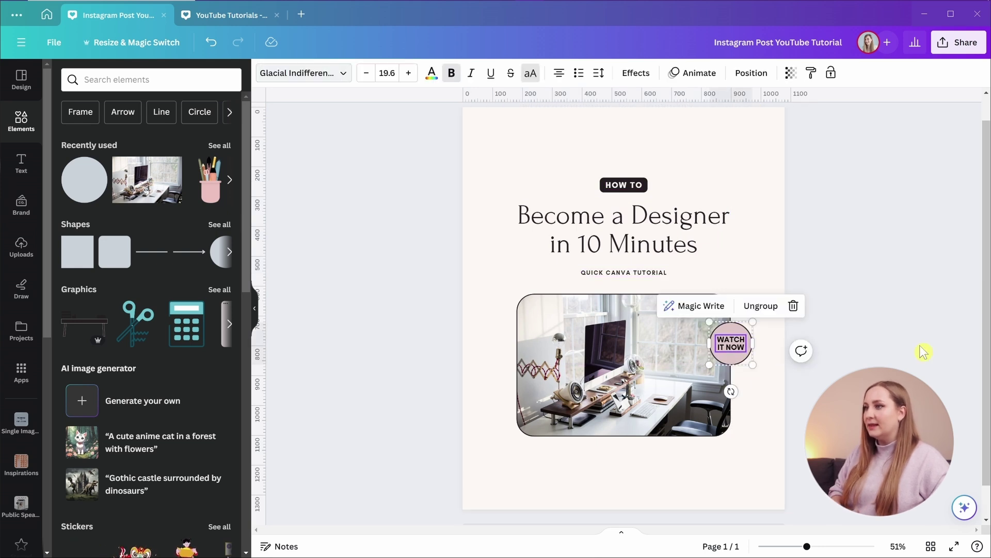
click(863, 311)
scroll(864, 311, up, 1)
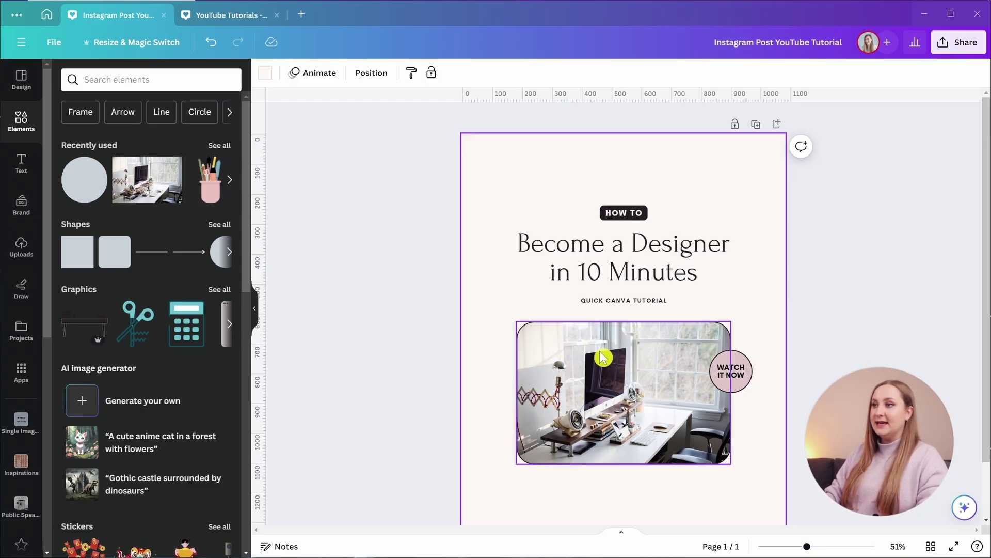
Add a line above the HOW TO label and colour it the dark palette colour.
drag(603, 356, 627, 195)
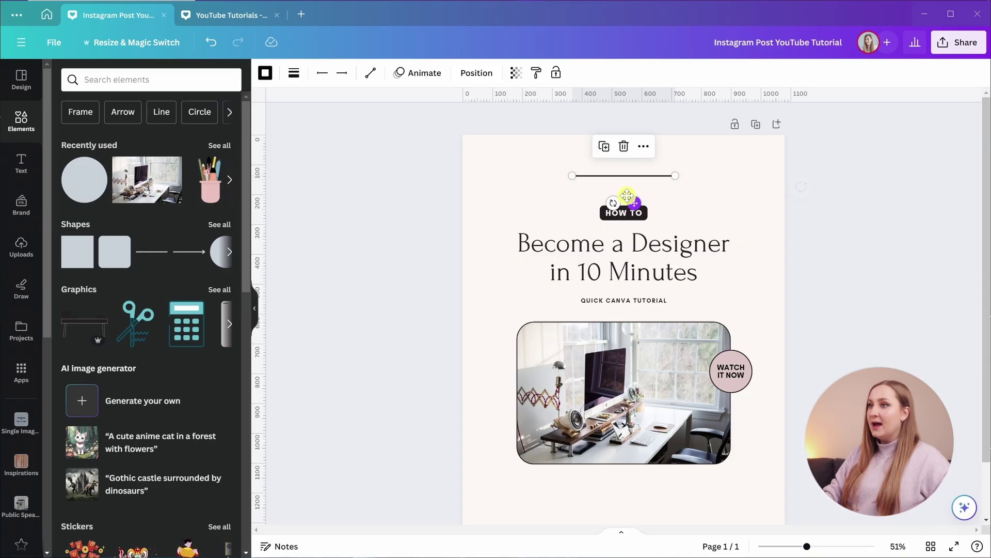
click(265, 73)
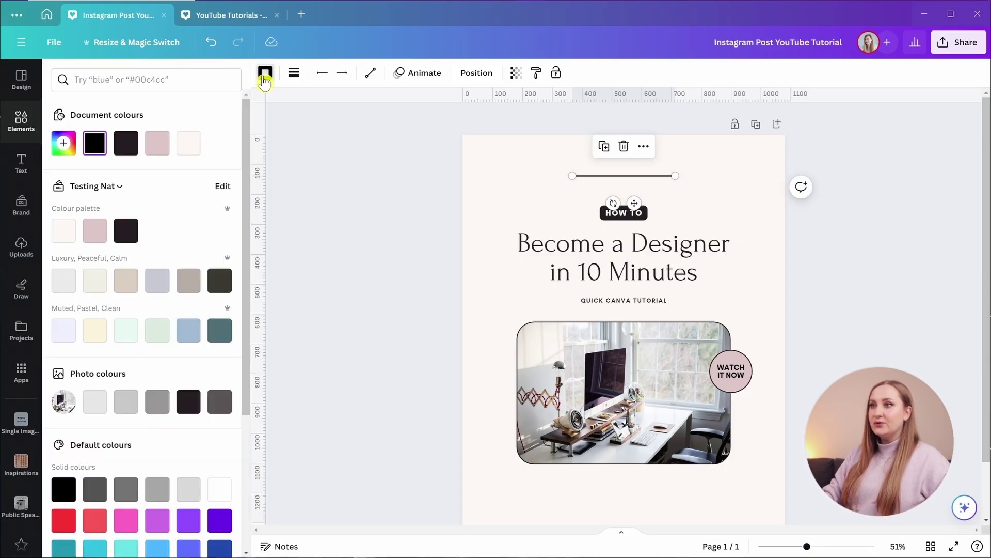
click(135, 242)
click(294, 73)
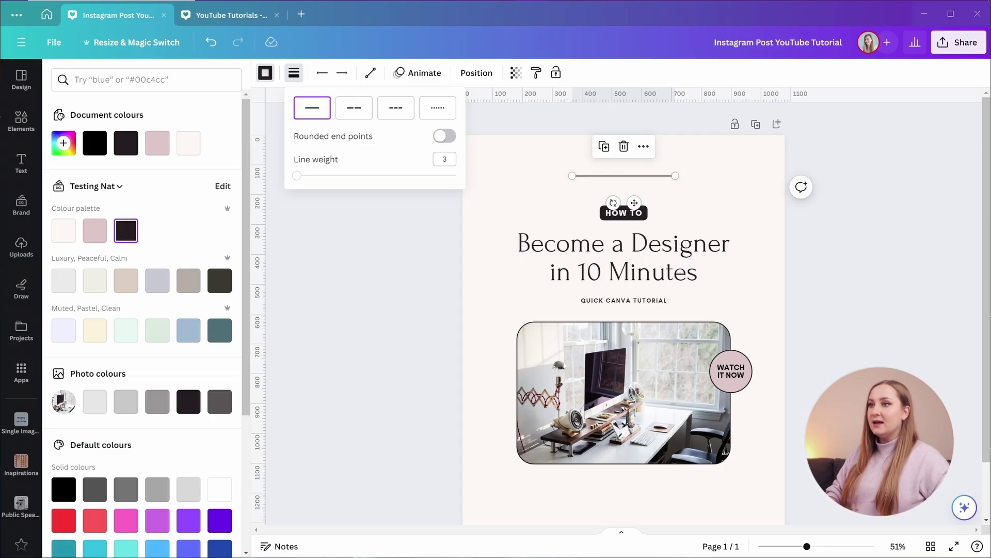
click(770, 201)
Stretch the top line across the full page width.
click(657, 180)
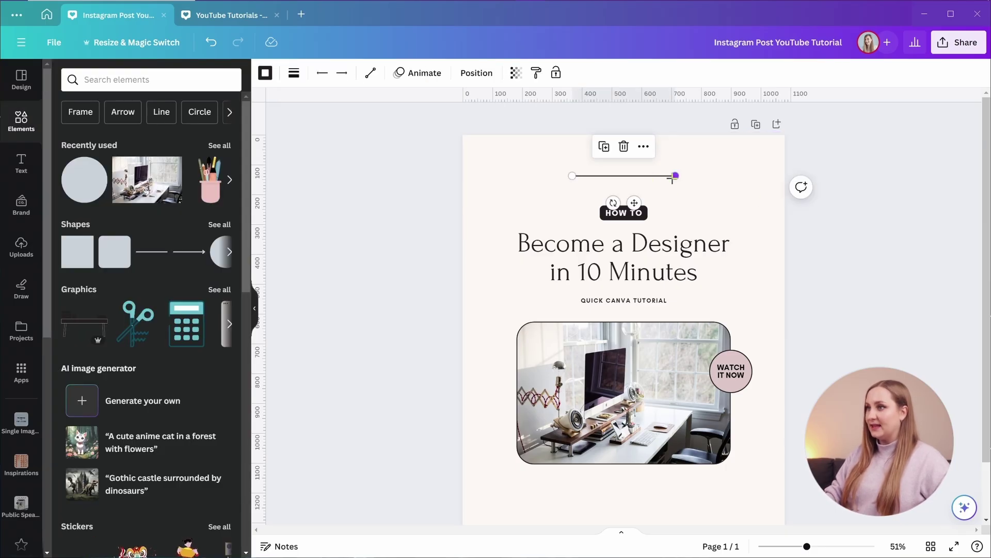
drag(672, 179, 794, 181)
click(758, 246)
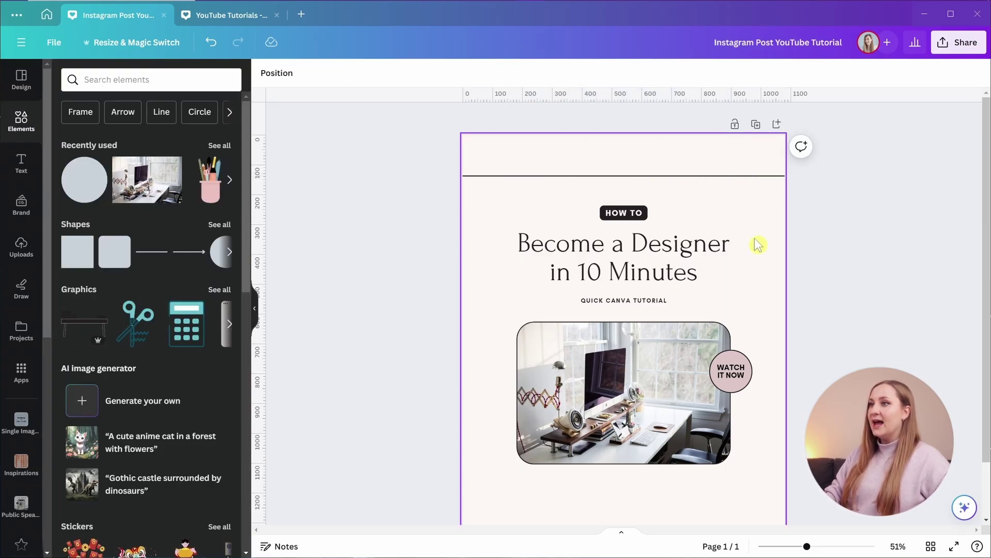
scroll(762, 228, down, 2)
Place a copy of the top line near the page bottom.
click(737, 114)
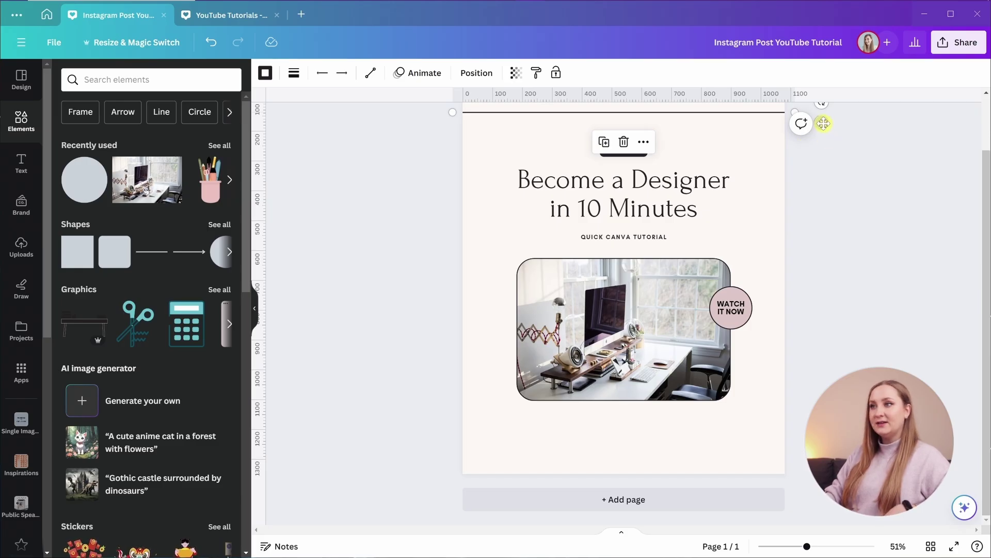
drag(824, 123, 823, 438)
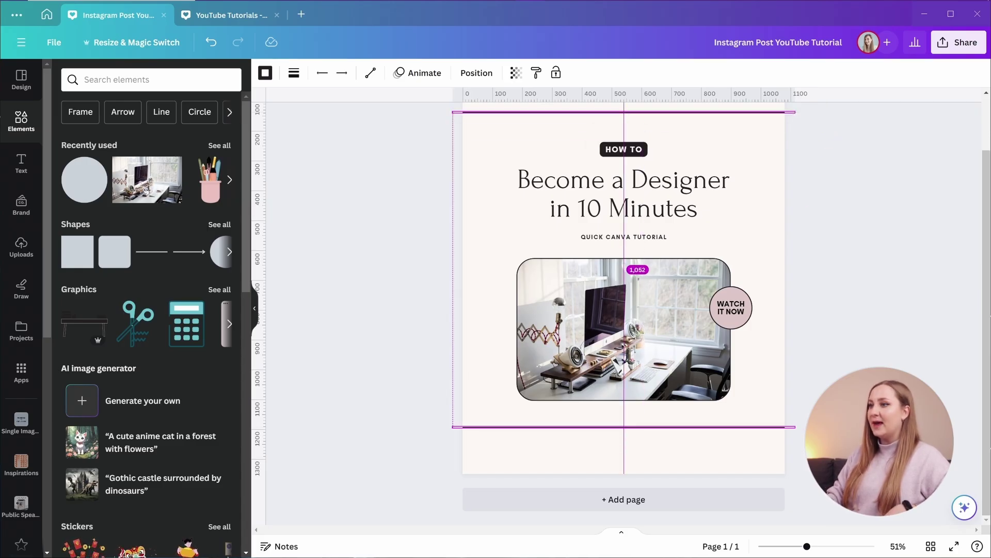
drag(634, 449, 634, 456)
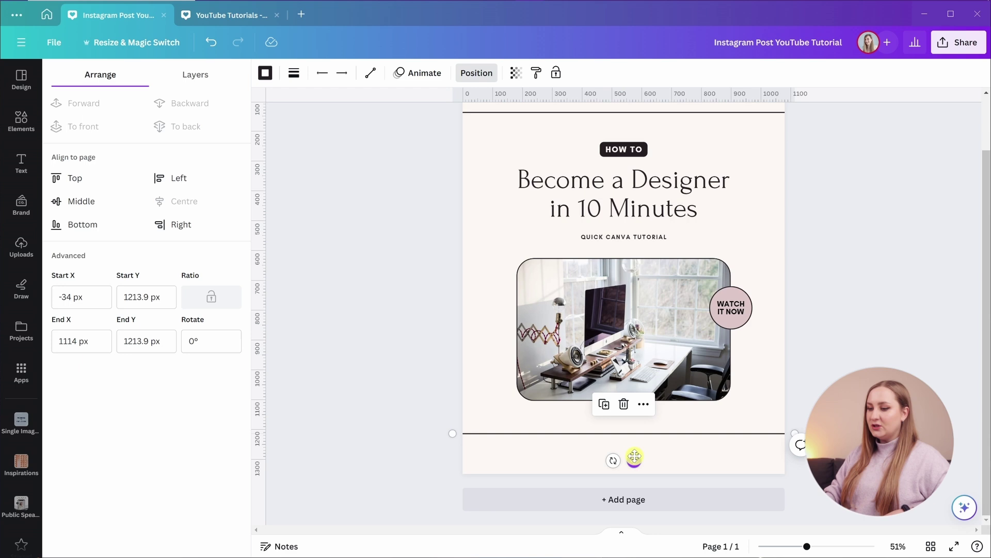
Turn another line copy into a vertical divider at the bottom centre.
drag(634, 456, 635, 392)
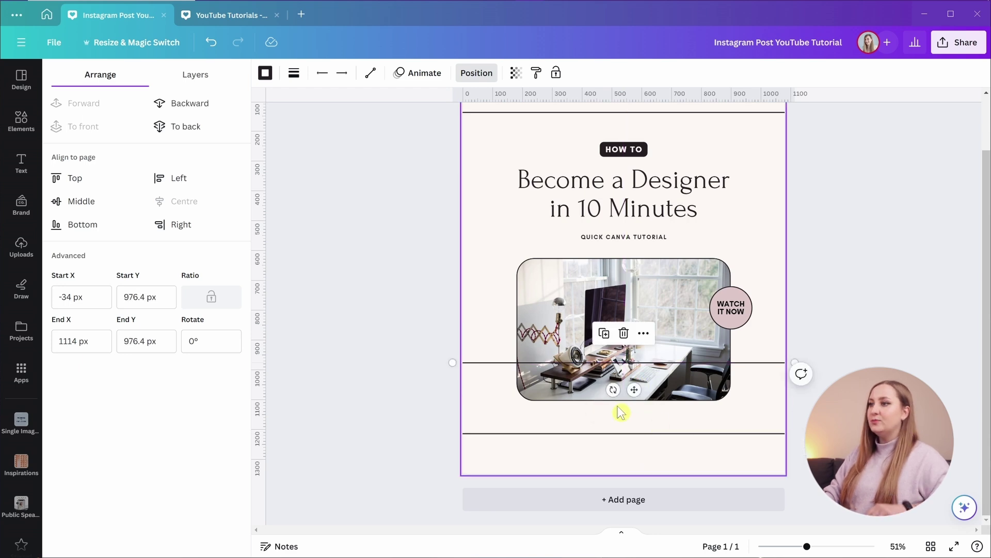
drag(794, 363, 624, 434)
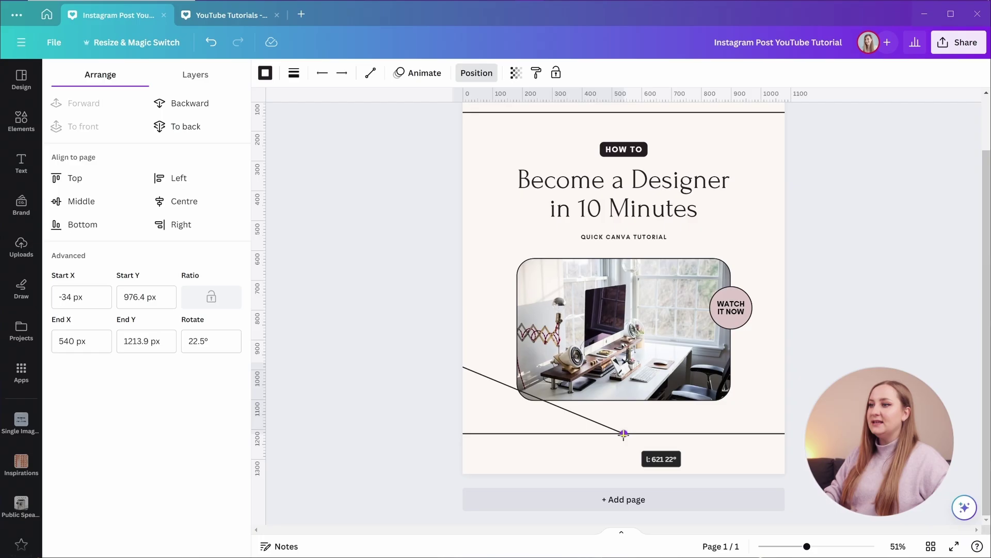
drag(452, 362, 624, 475)
click(638, 470)
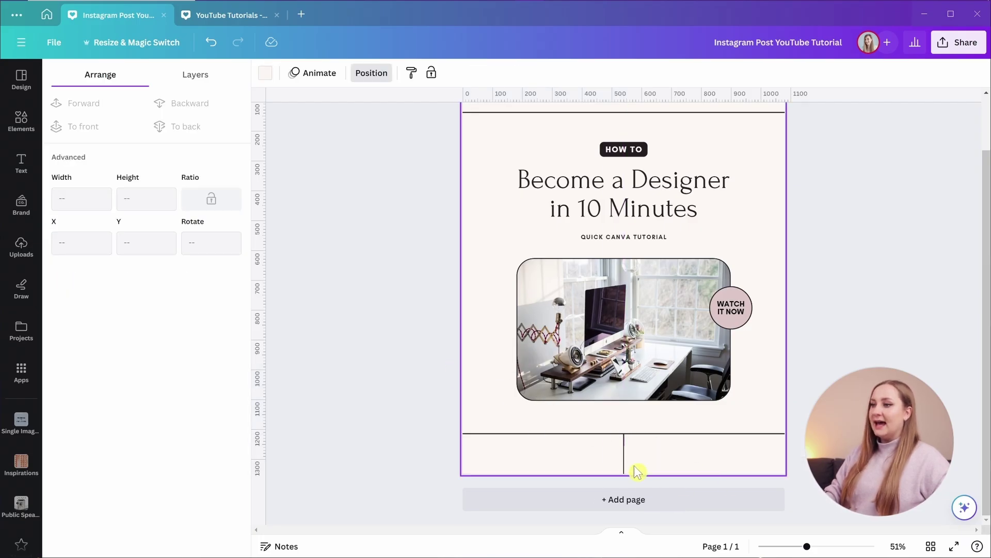
click(624, 460)
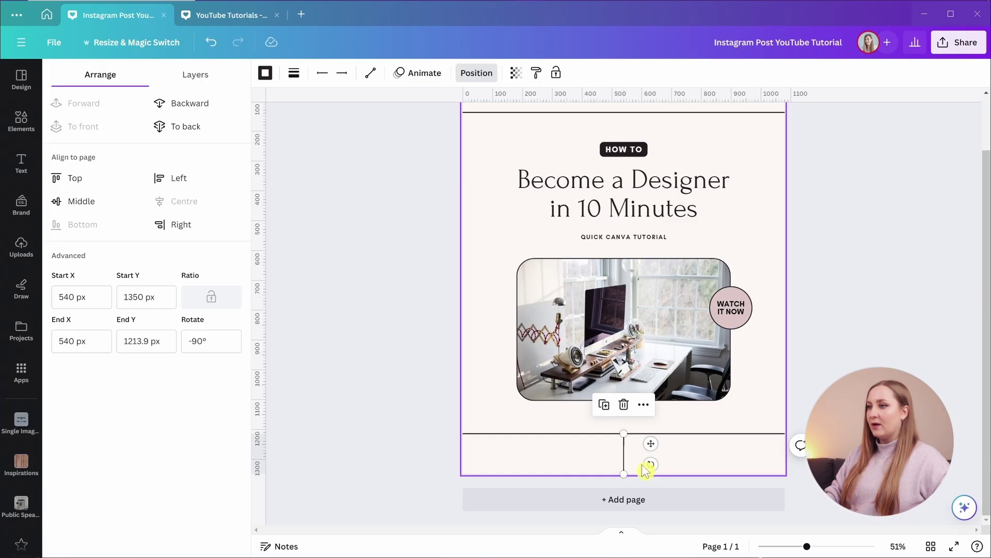
Check where the lines meet, then copy the vertical divider up to the top band.
scroll(645, 469, up, 5)
scroll(647, 471, up, 3)
click(678, 359)
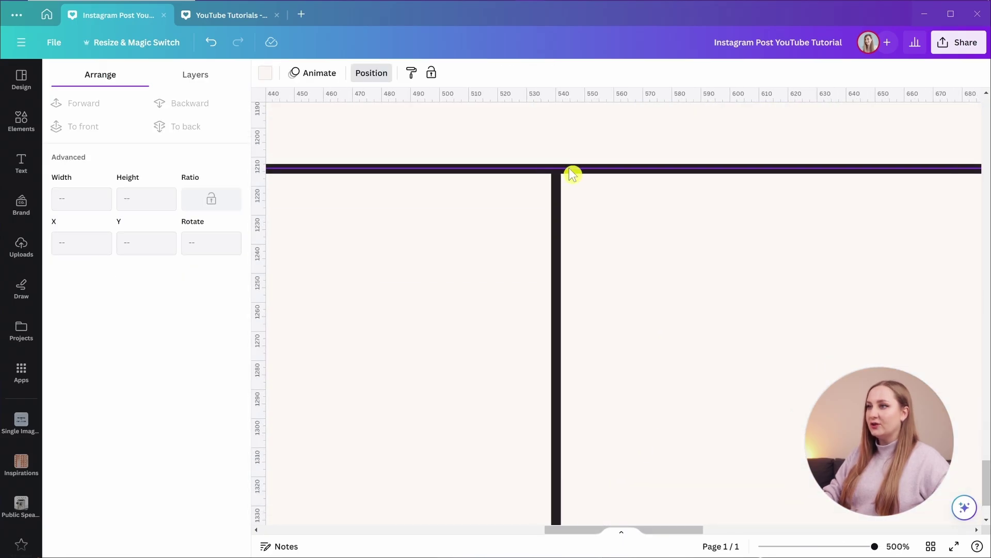
scroll(622, 380, down, 5)
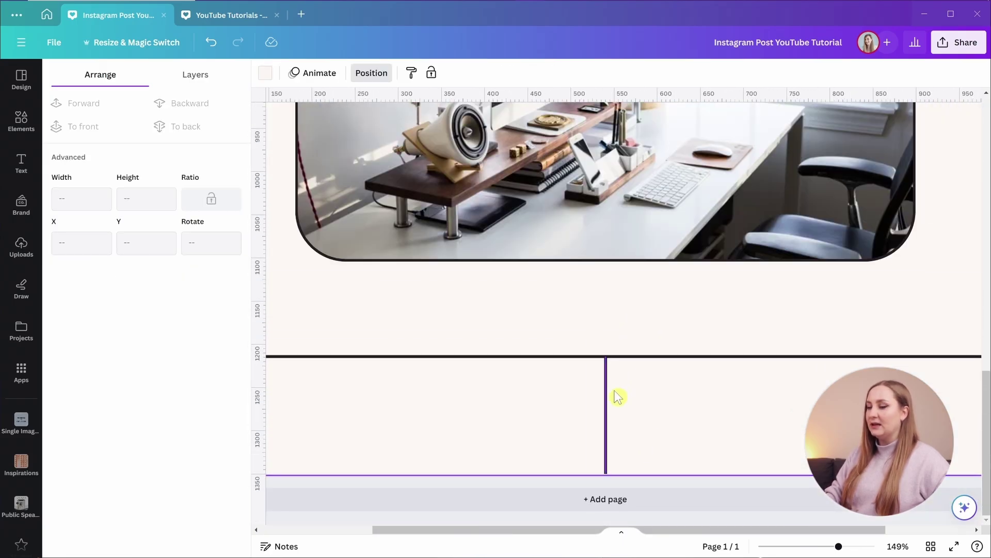
scroll(630, 447, down, 3)
click(629, 447)
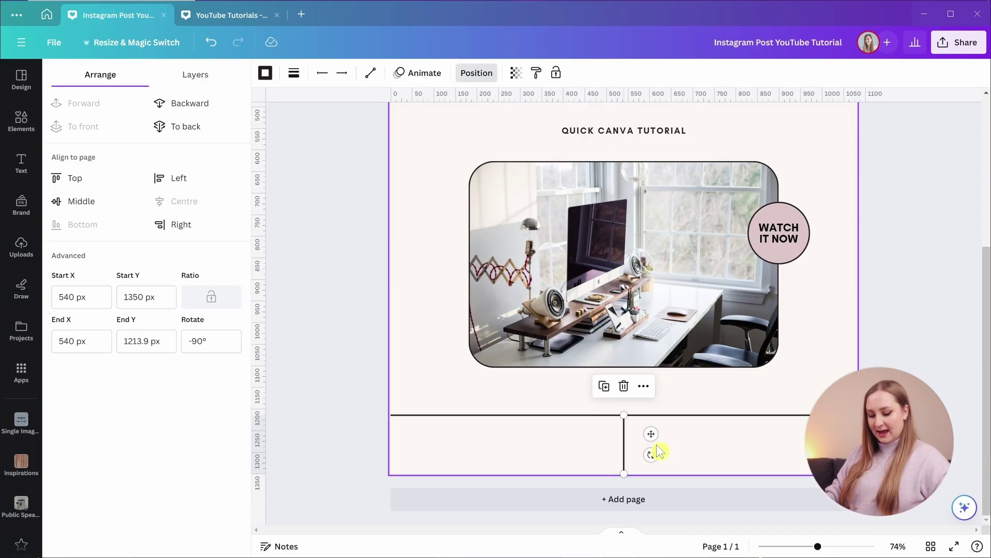
drag(655, 444, 632, 143)
scroll(633, 143, up, 5)
drag(645, 375, 651, 155)
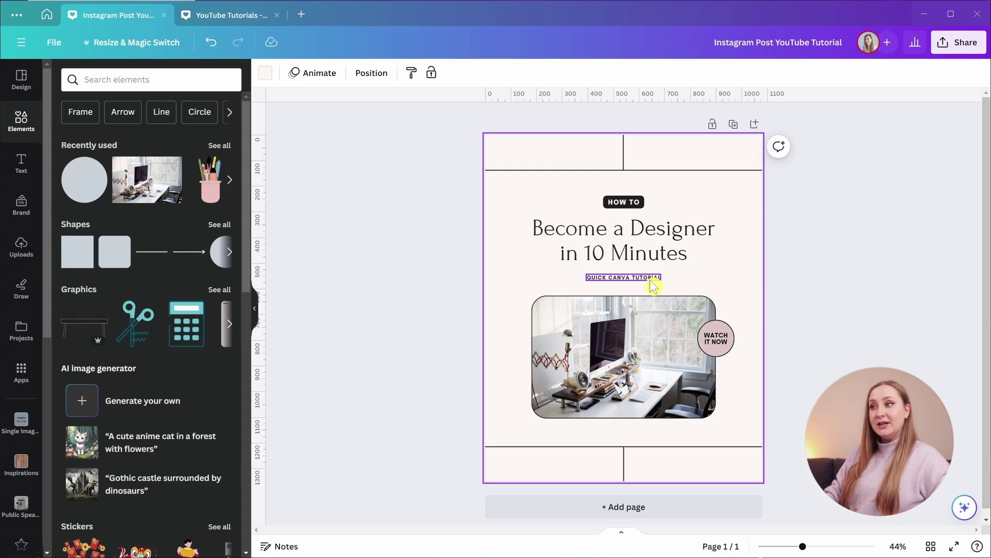
Copy the subtitle to the top-left band, replace it with the social handle, and remove bold.
drag(653, 286, 576, 159)
key(Return)
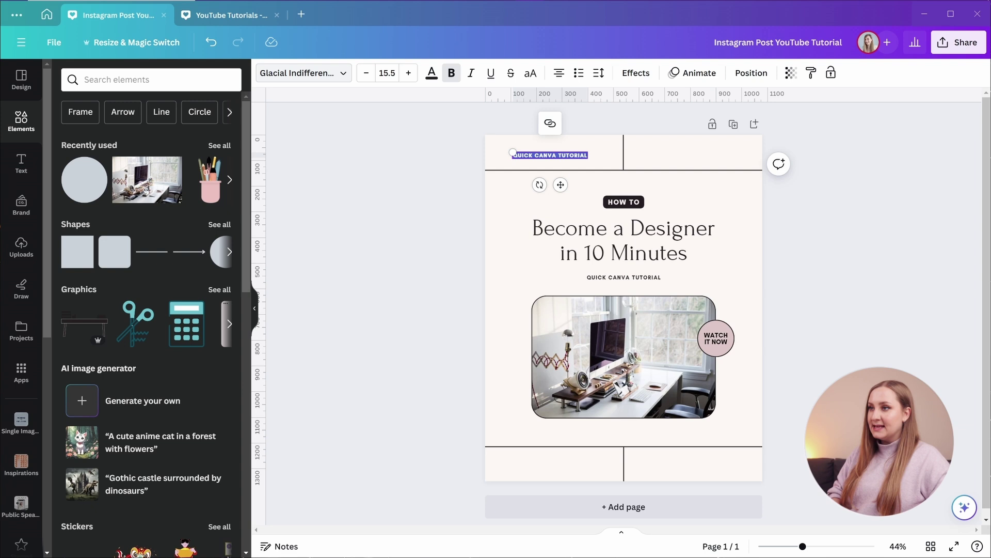
text(eA)
text(ATALIA)
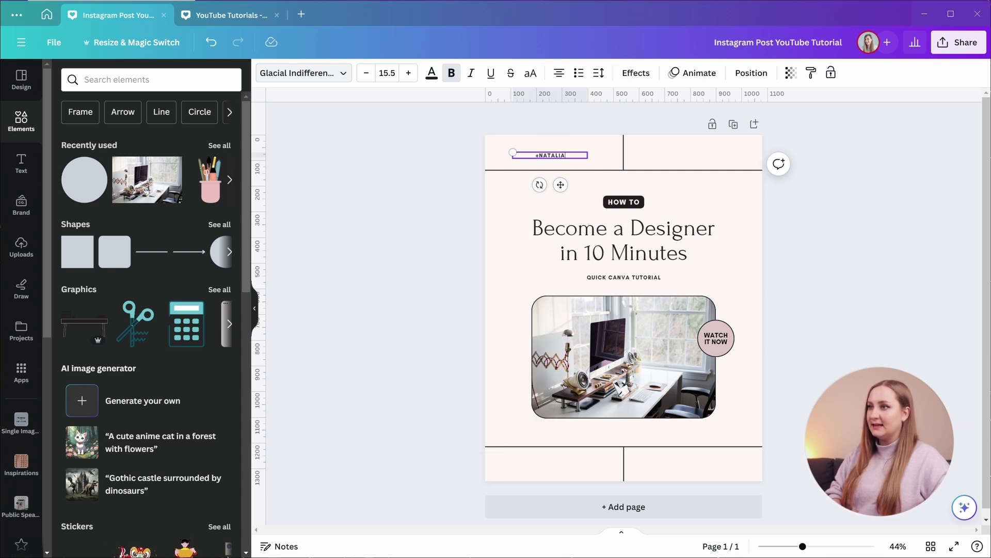
text(KALINSKA)
key(ctrl+a)
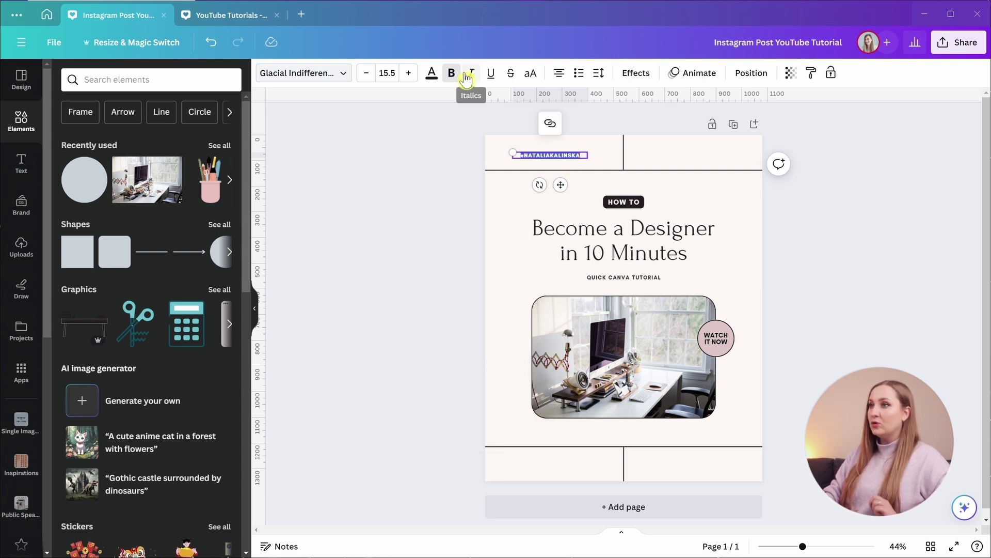
click(449, 82)
click(597, 159)
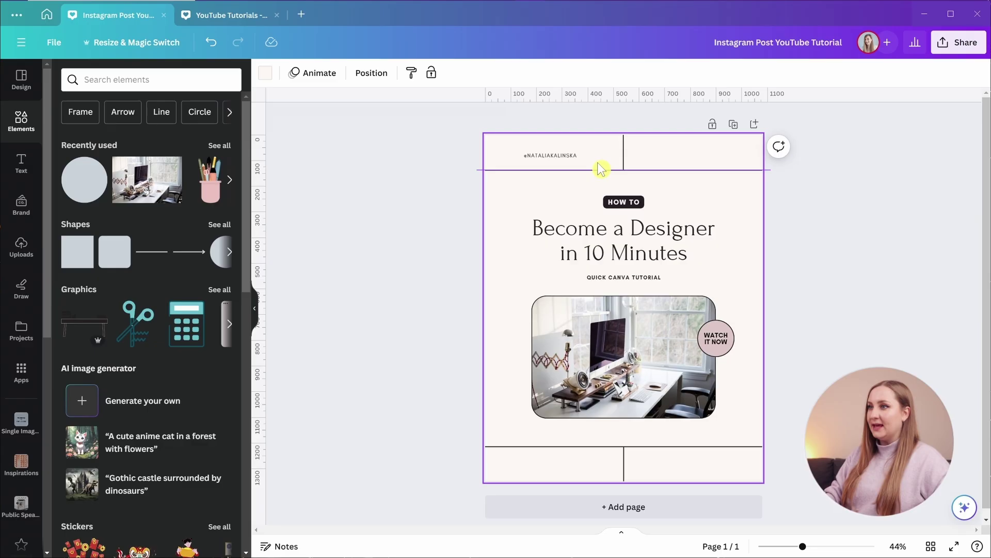
Copy the handle text to the bottom-right band and retype it as 'content marketing'.
click(570, 162)
double_click(569, 162)
key(Escape)
click(914, 269)
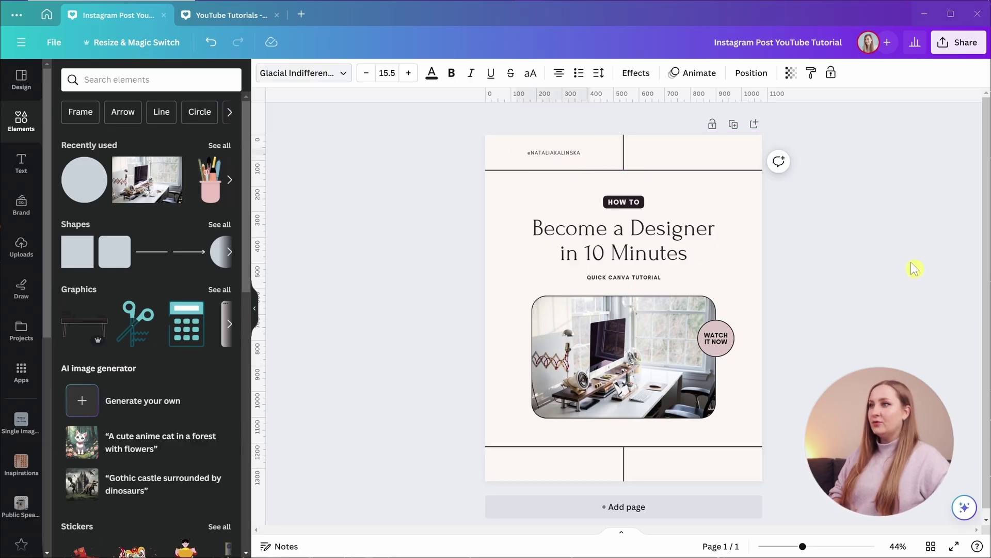
key(Tab)
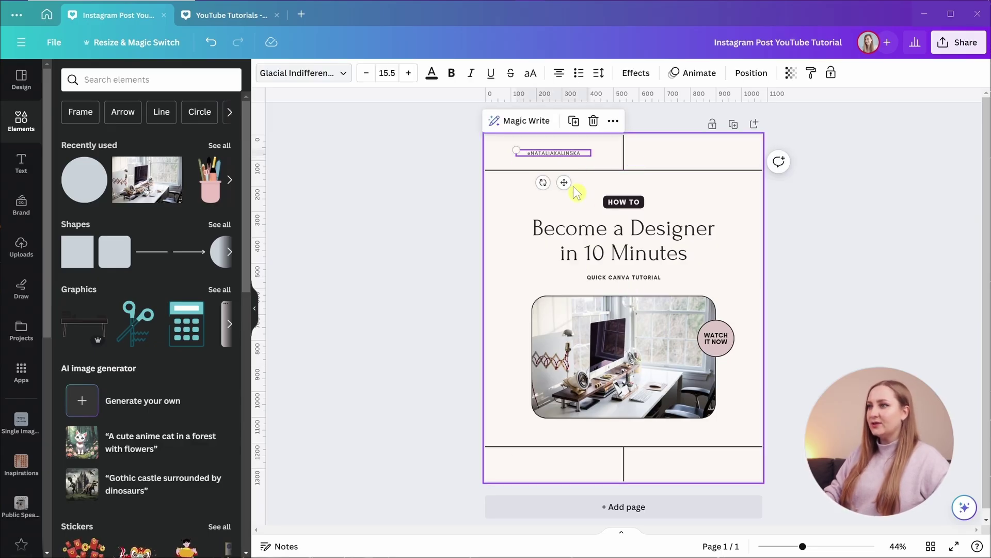
drag(564, 181, 708, 494)
text(co)
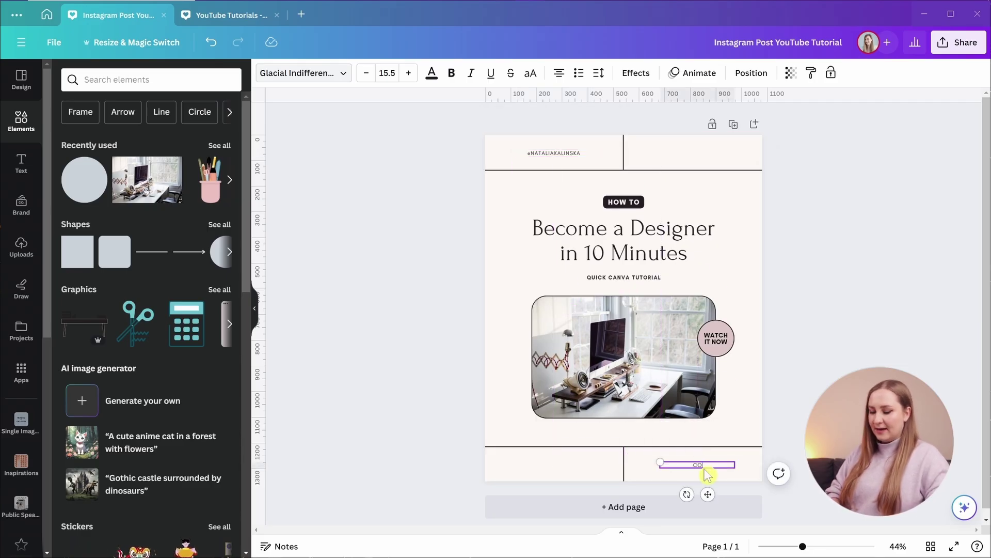
text(ntent marketing)
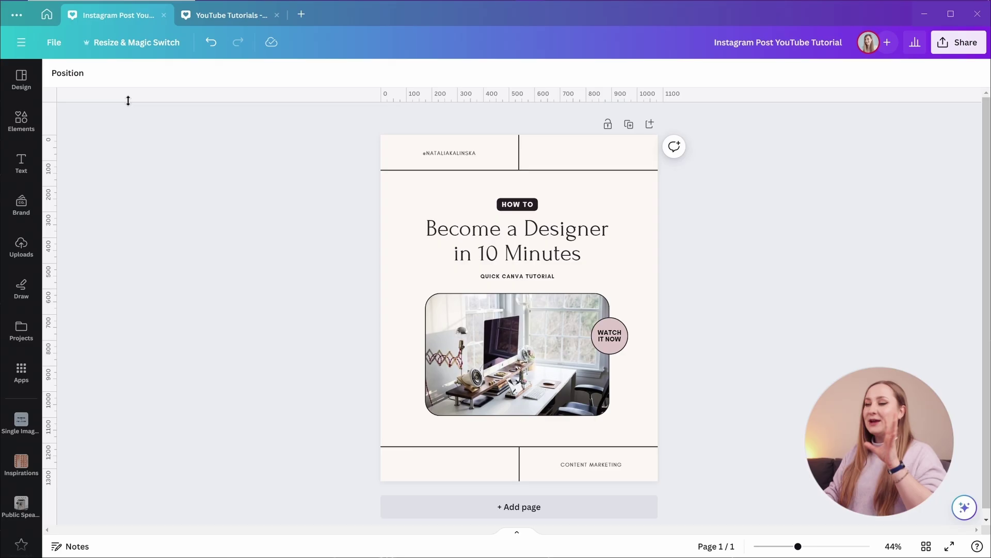
Finish the CONTENT MARKETING text and download the post as a 1,080 × 1,350 px PNG.
click(21, 121)
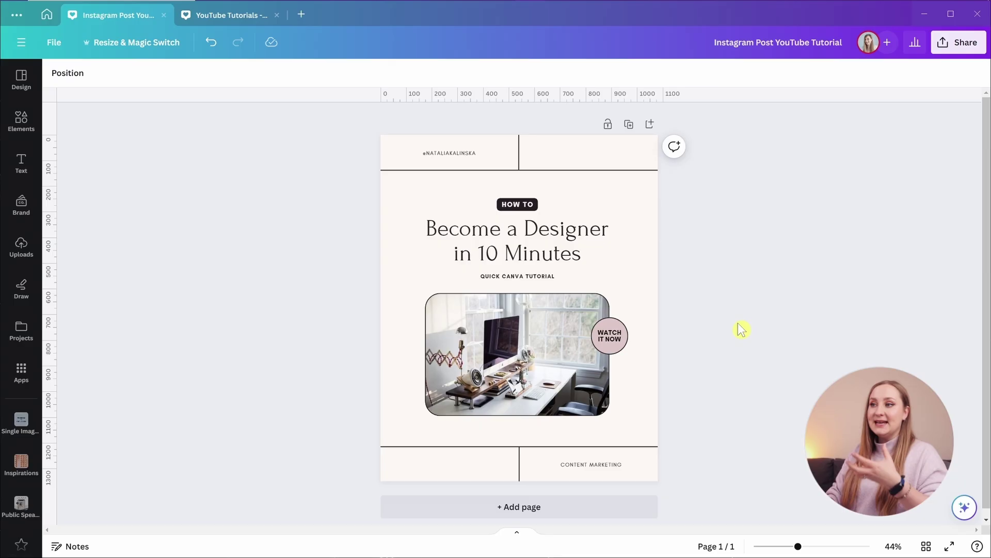
click(956, 53)
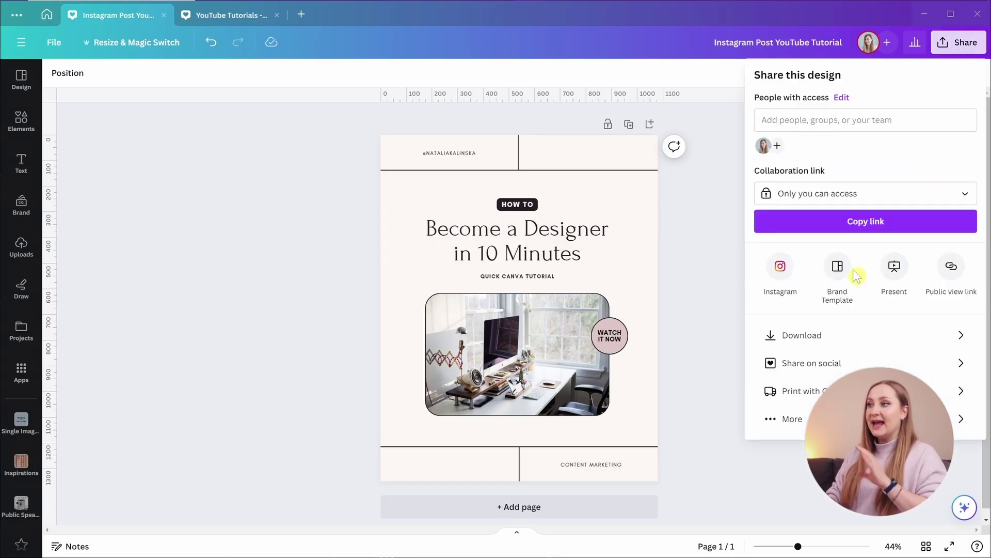
click(836, 333)
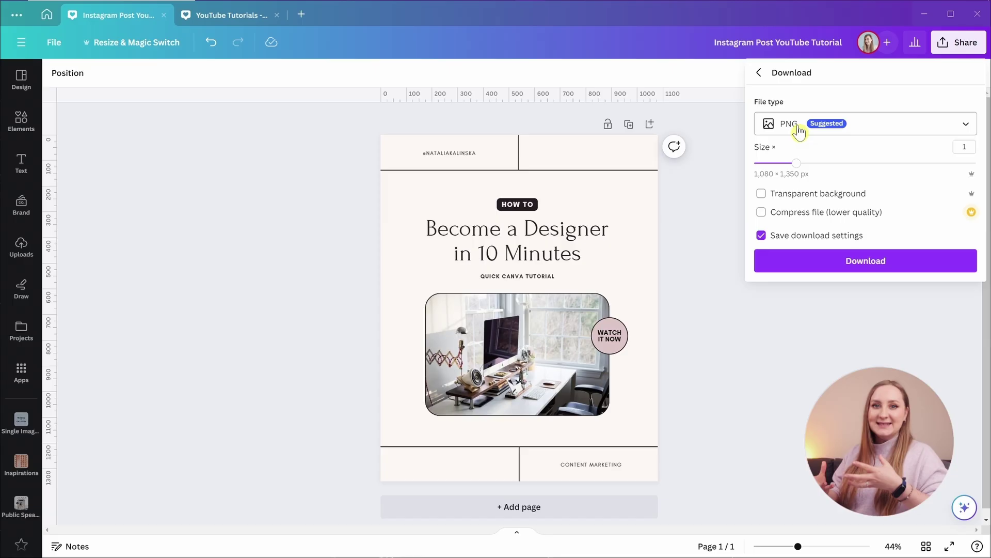
click(837, 264)
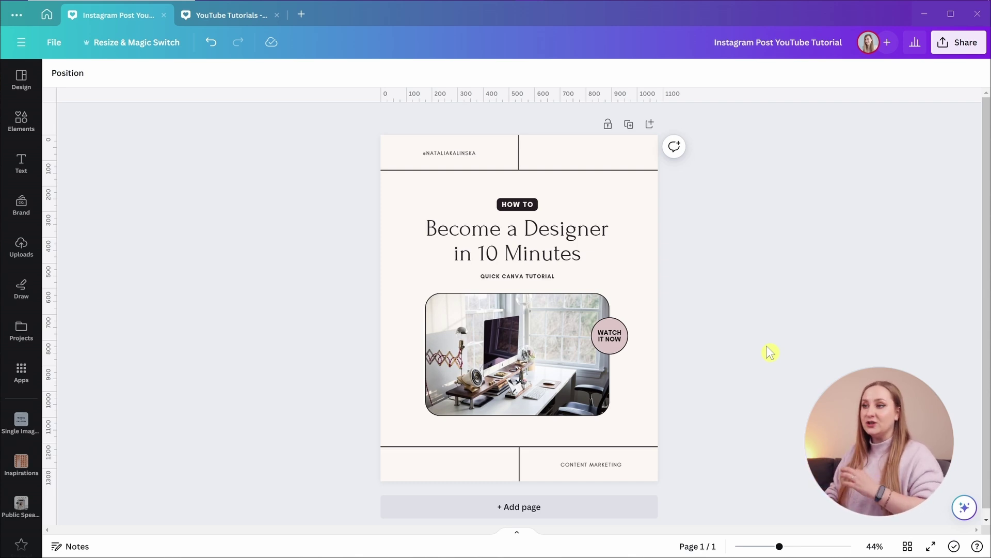
click(618, 336)
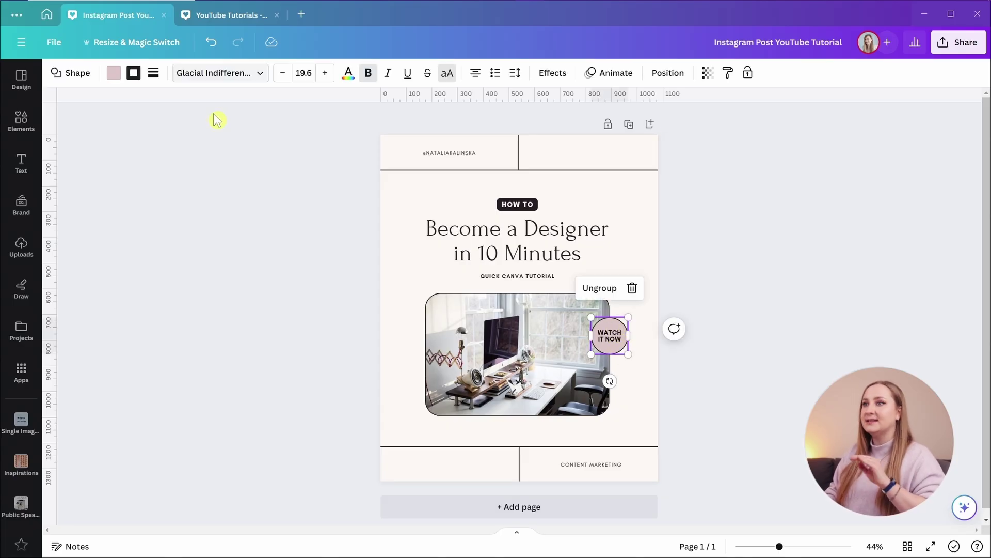
click(54, 77)
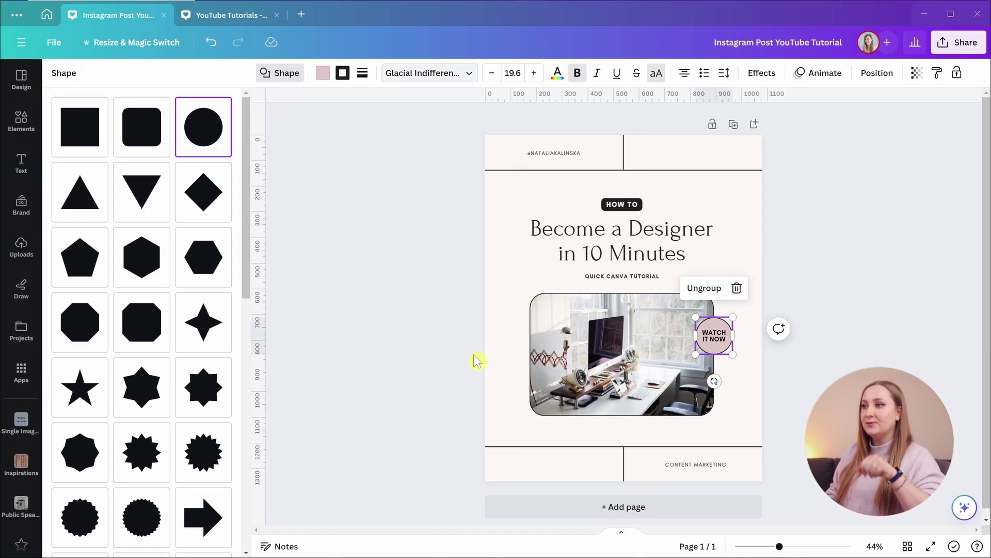
key(Escape)
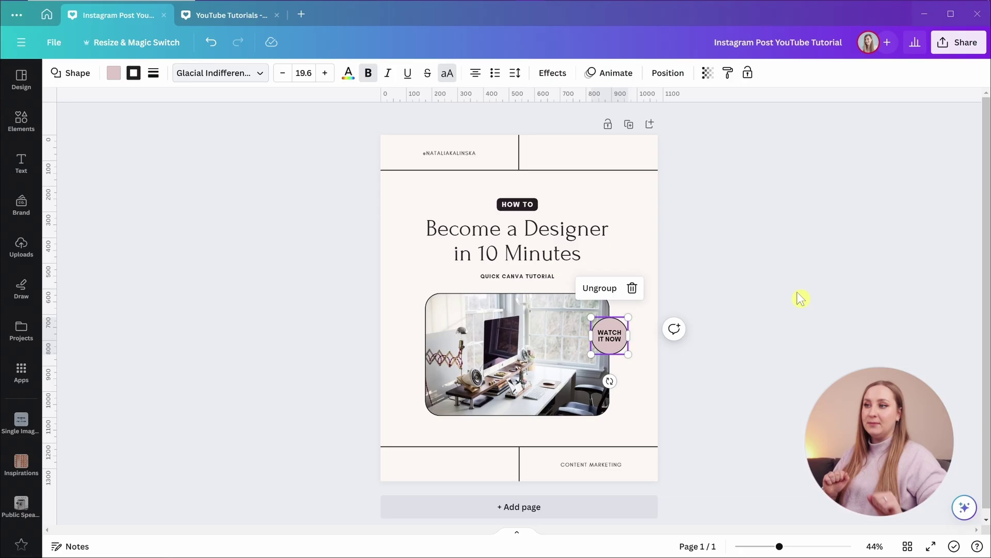
click(799, 297)
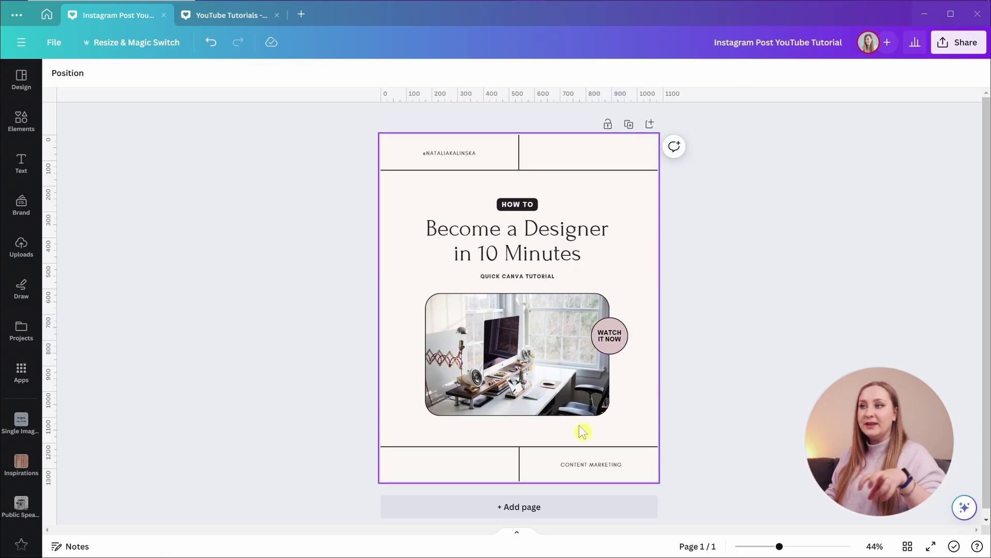